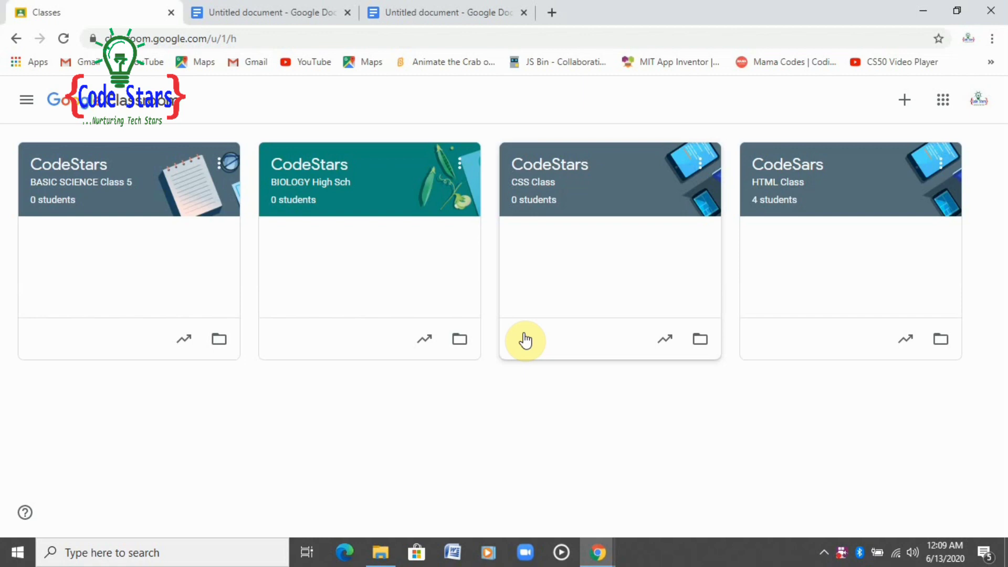
Step: Start a new Material post in the classwork of the BASIC SCIENCE Class 5 class
click(101, 174)
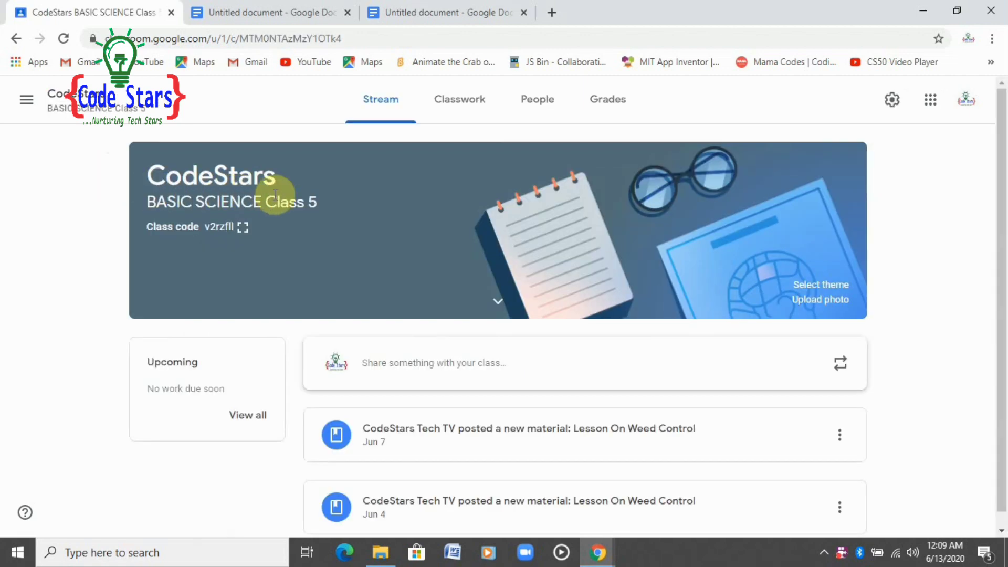
click(465, 111)
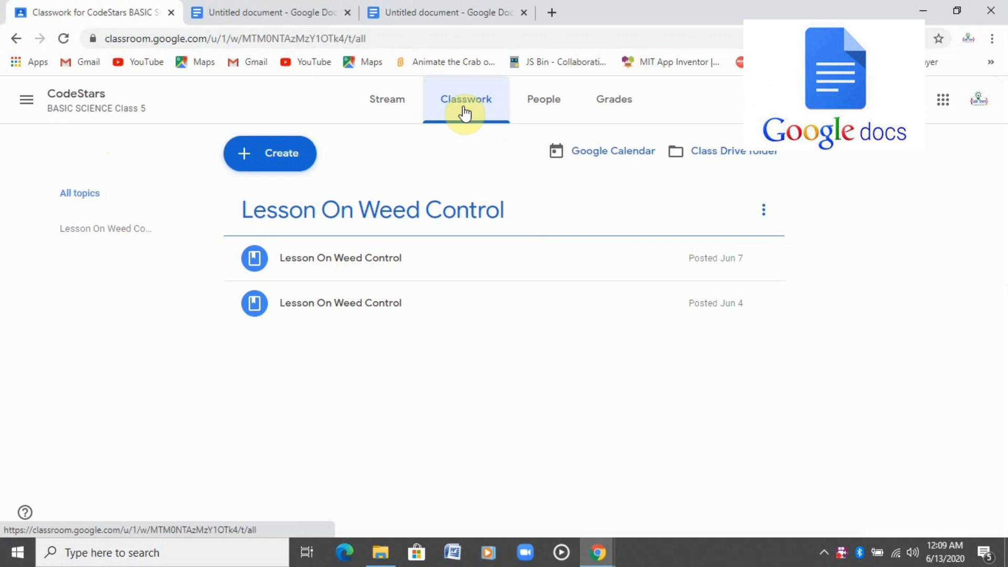
click(276, 157)
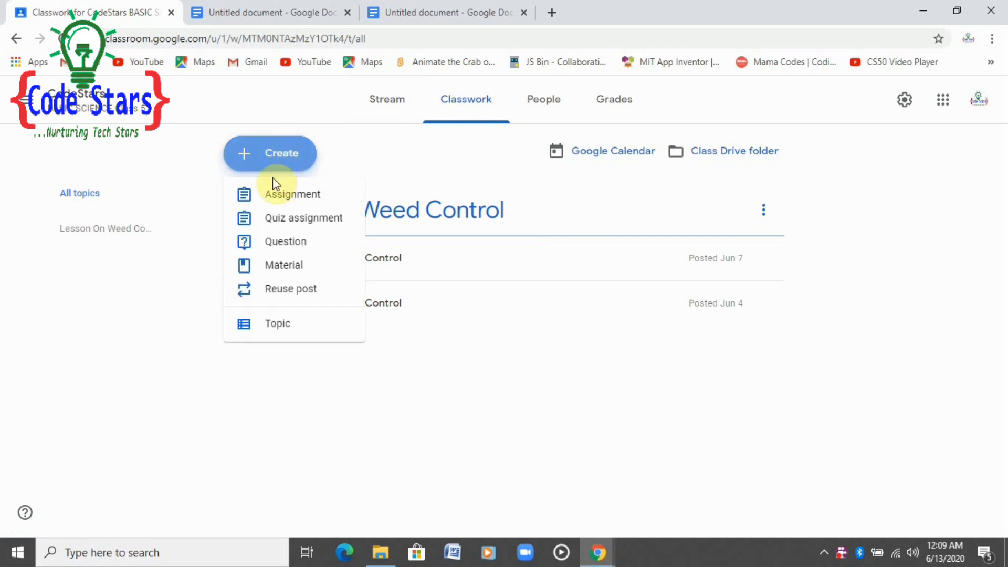
click(276, 268)
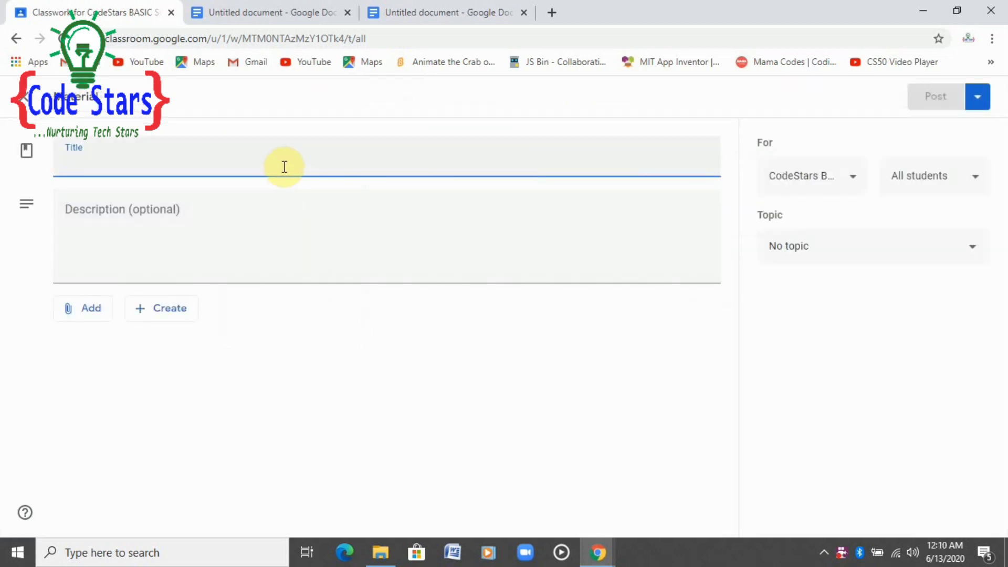
Step: Title the material "Lesson On Rocks"
click(284, 167)
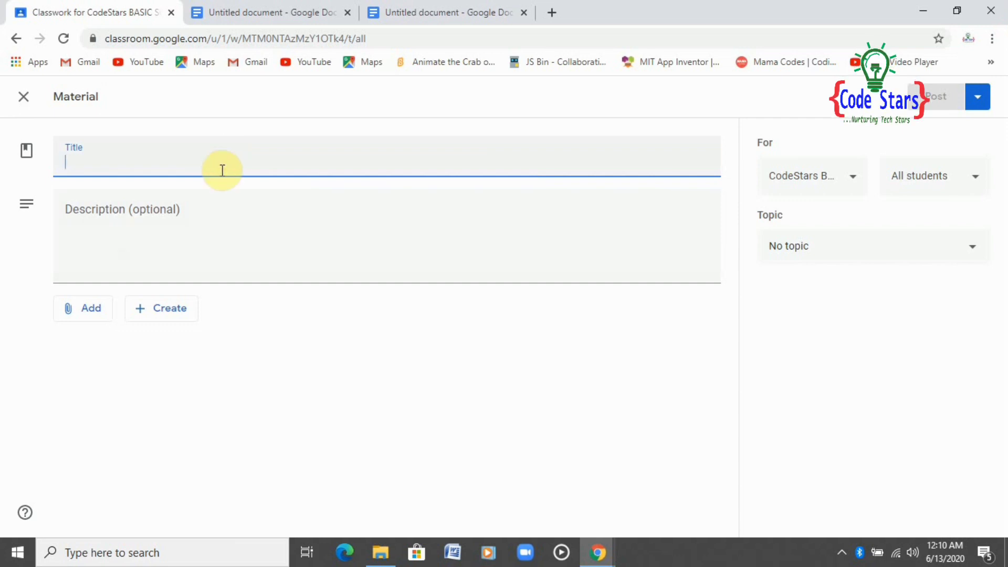
text(L)
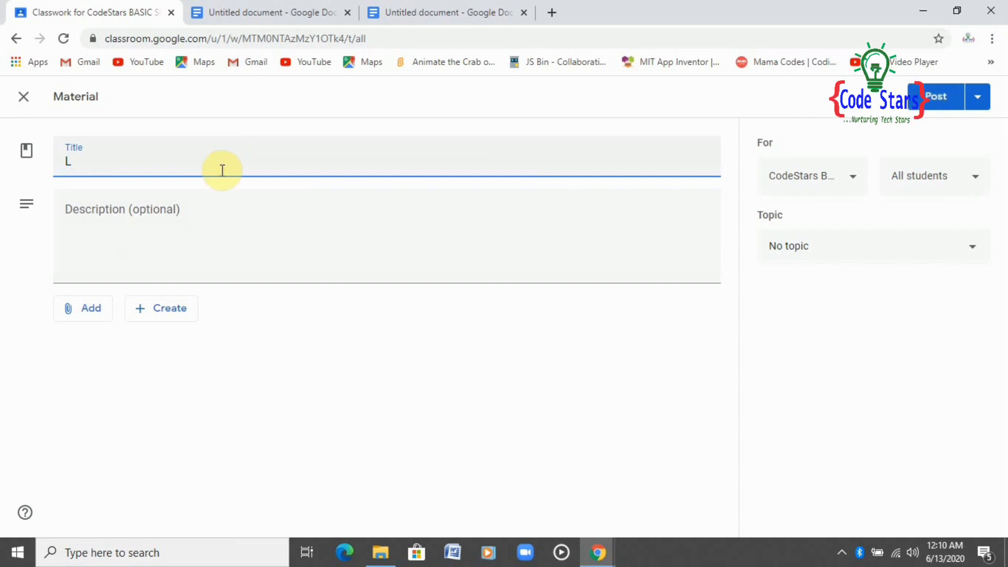
text(esson On )
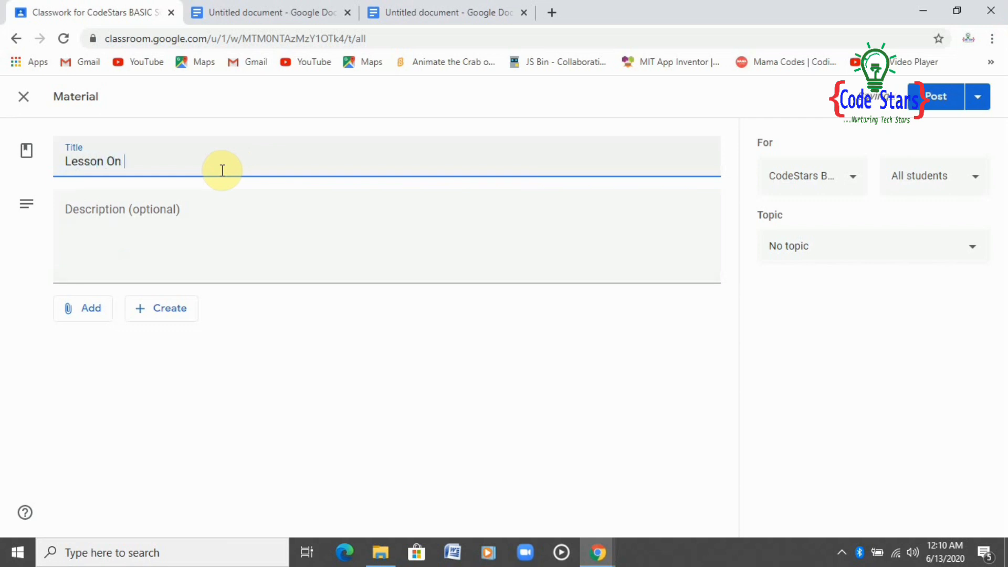
text(Rocks)
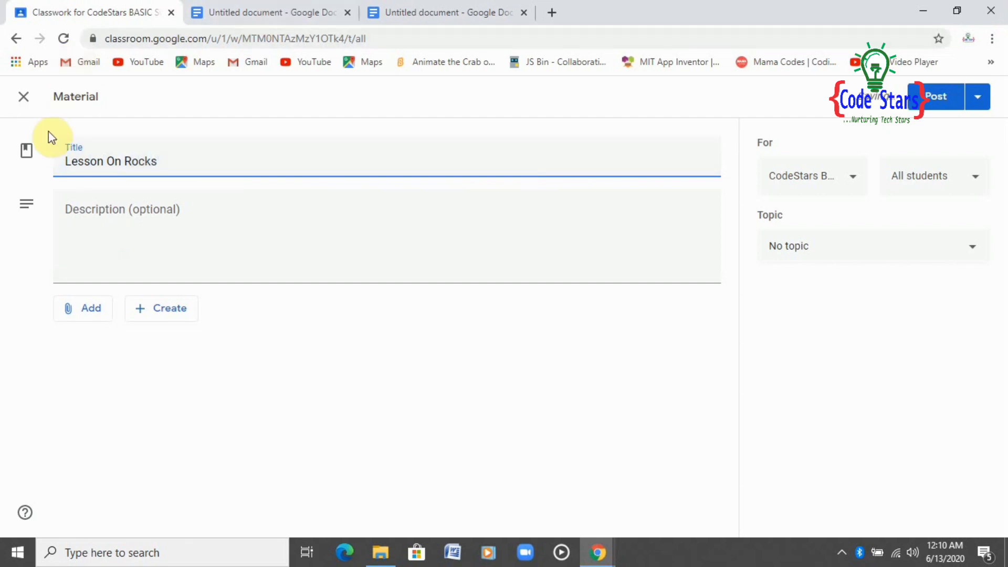
Step: Copy the material's title and use it to create a new topic named "Lesson On Rocks"
click(55, 160)
drag(87, 166, 162, 171)
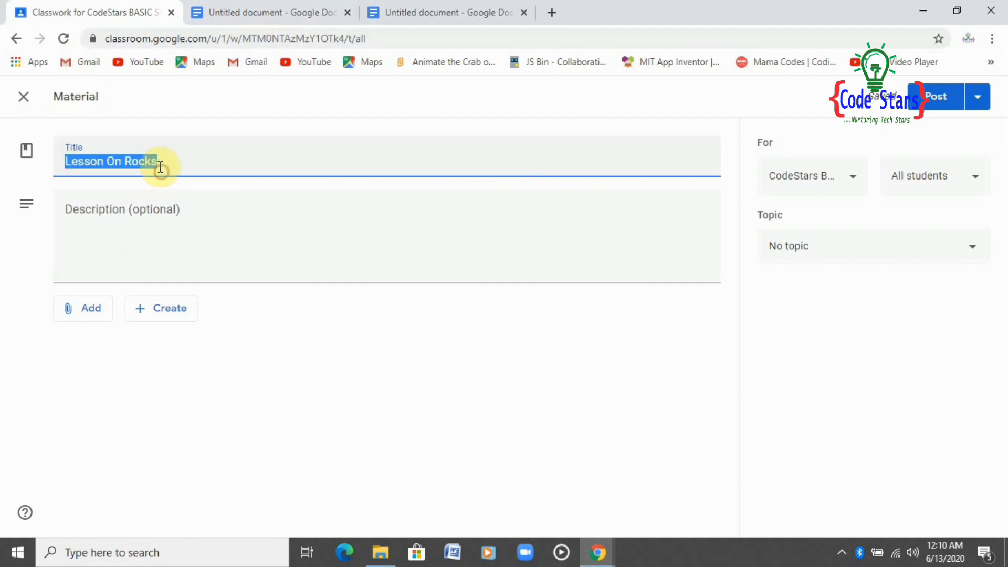
right_click(155, 164)
click(185, 220)
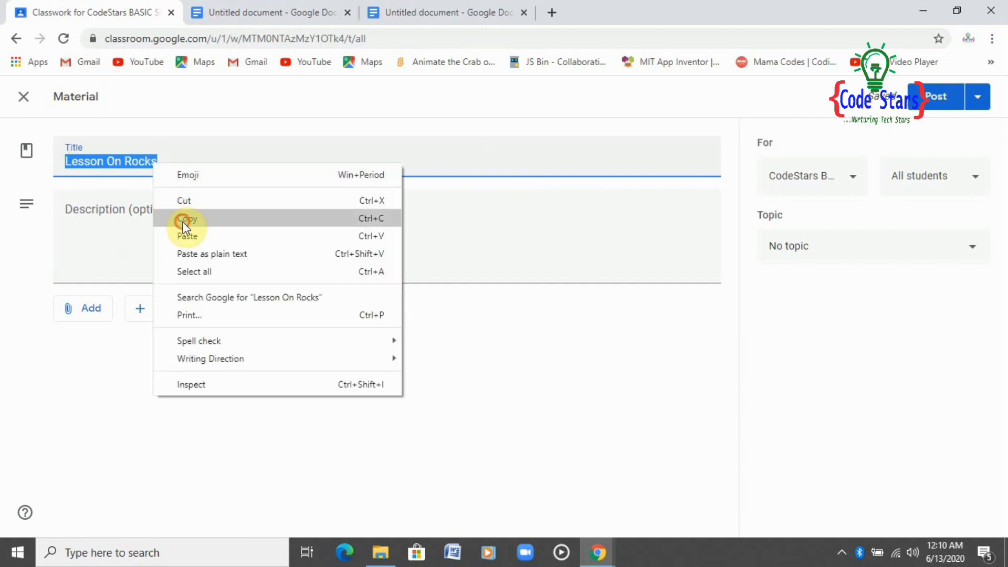
click(842, 250)
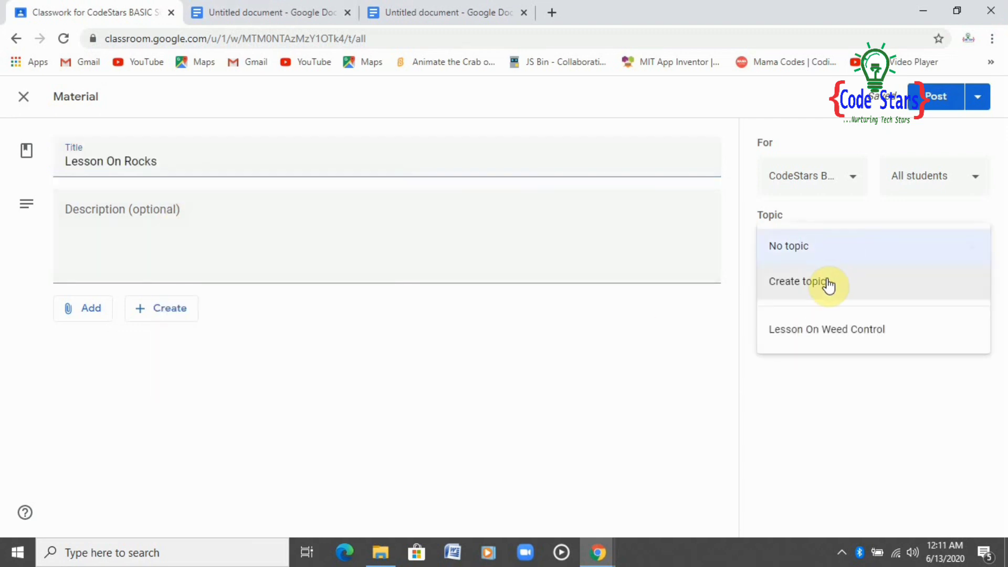
click(827, 284)
right_click(818, 245)
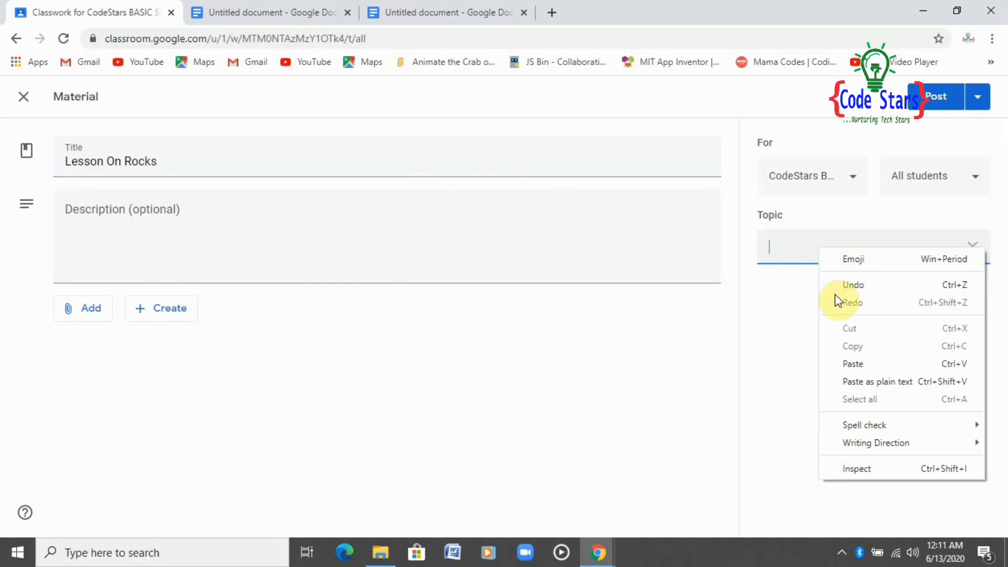
click(852, 366)
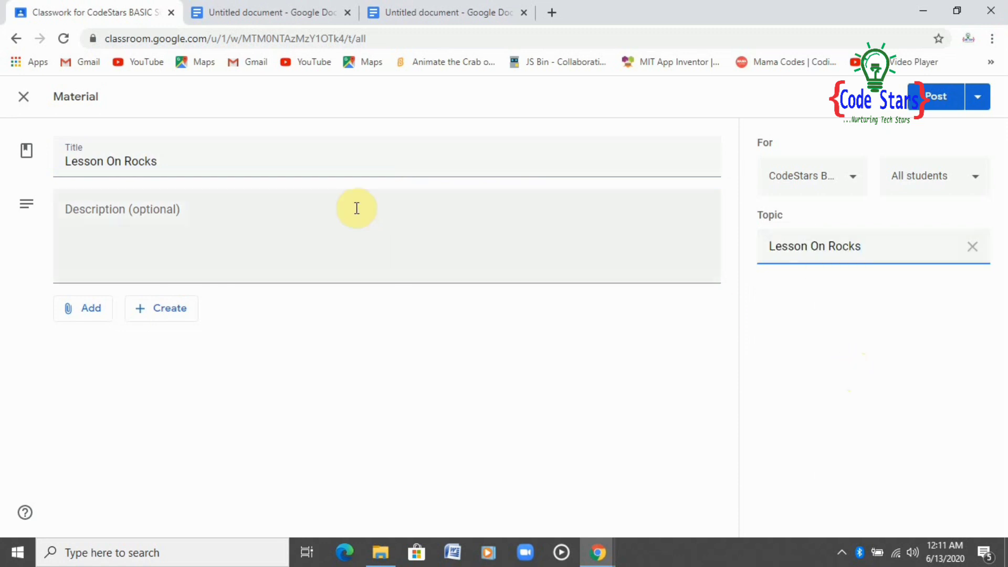
Step: Enter the description "Please study this lesson and expect an assignment worksheet." for the material
click(297, 209)
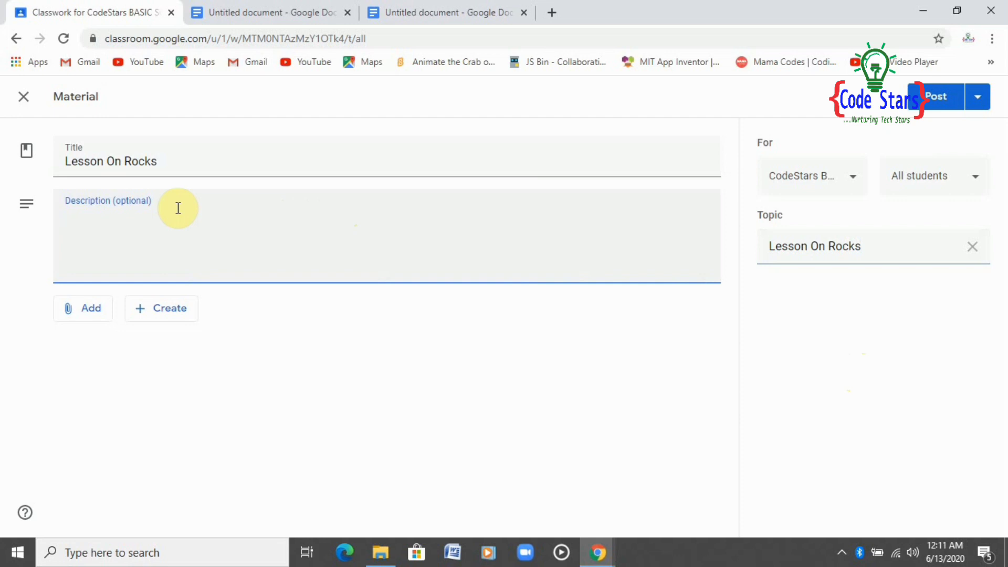
text(Plaes)
text(e)
key(BackSpace)
key(BackSpace)
key(BackSpace)
key(BackSpace)
text(ease study this )
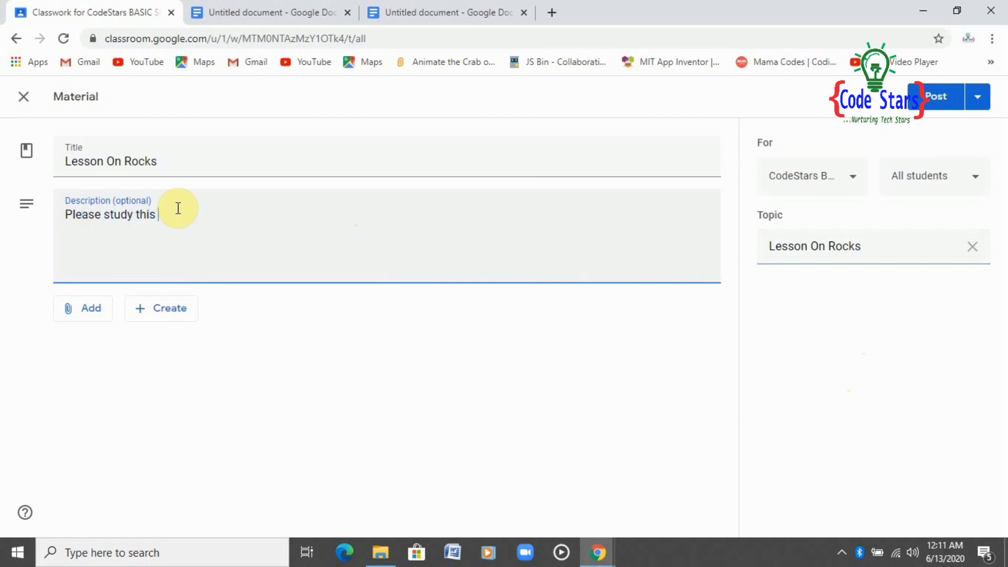
text(lesson and expect ana)
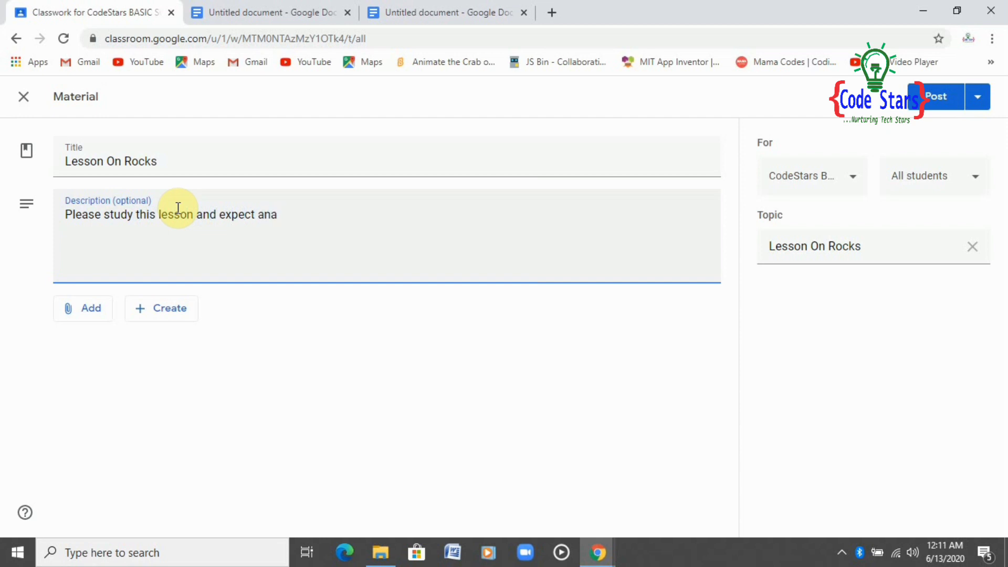
key(BackSpace)
text(assignment works)
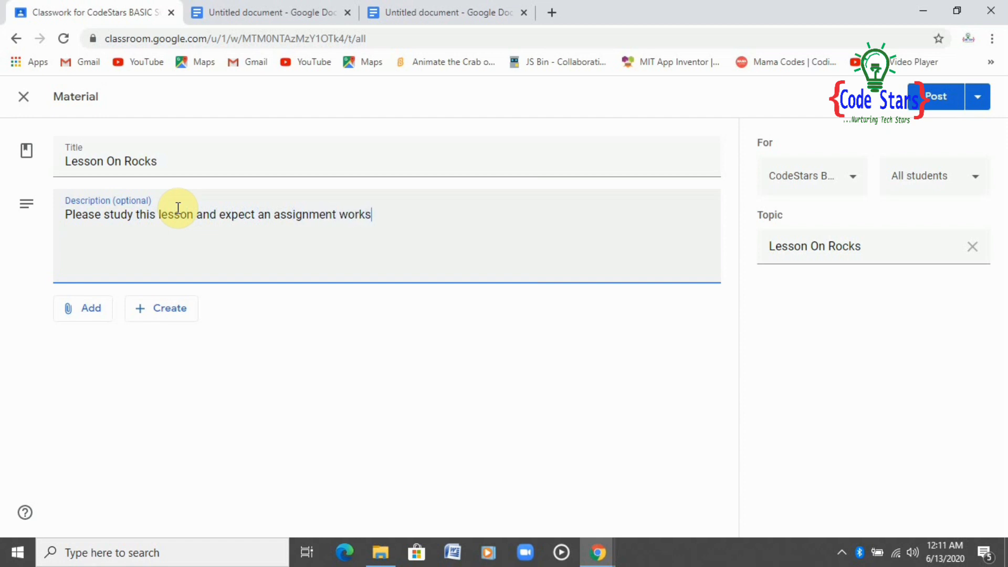
text(heet.)
Step: Create a blank Google Docs document as an attachment to the material and switch to it in Google Docs
click(178, 318)
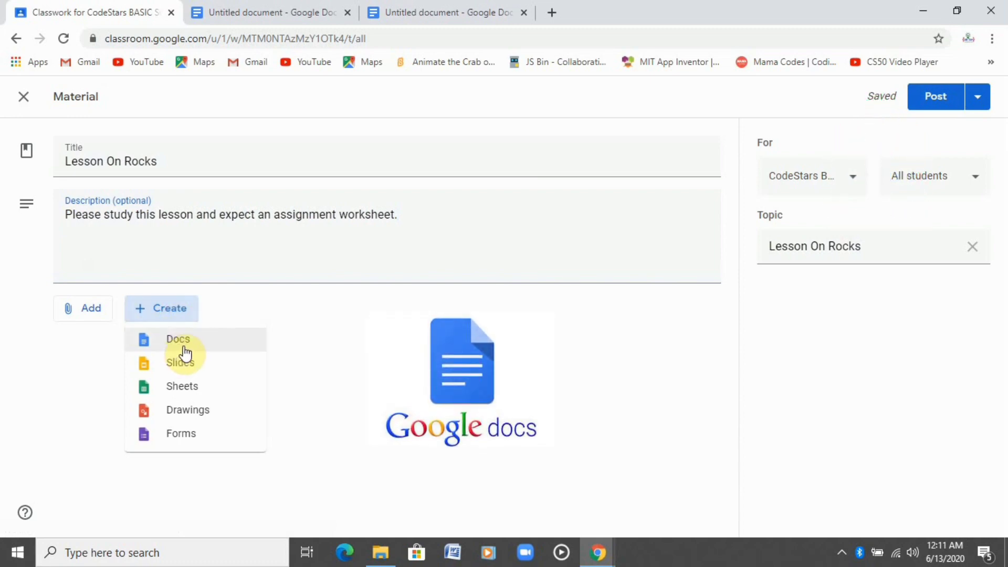
click(184, 348)
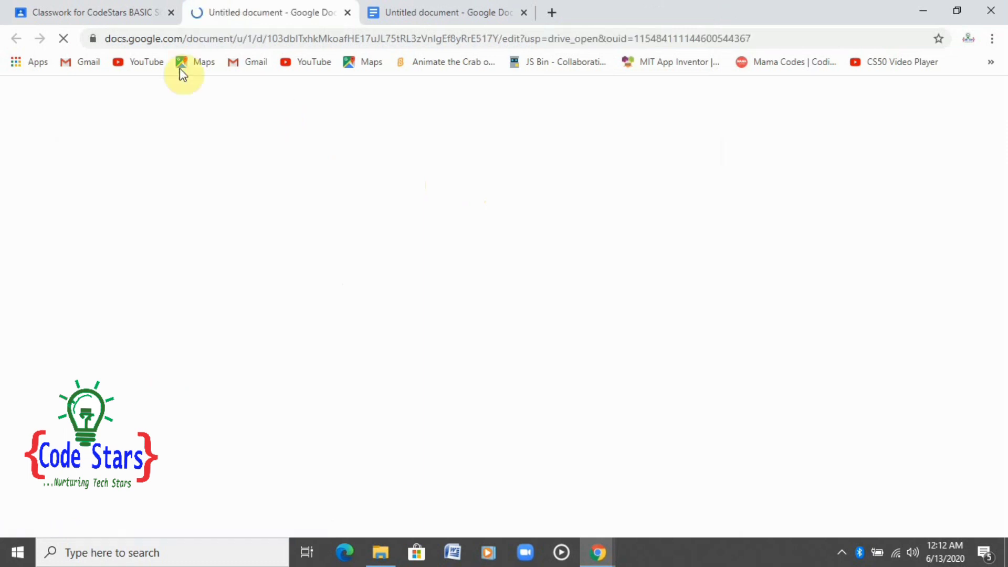
click(134, 18)
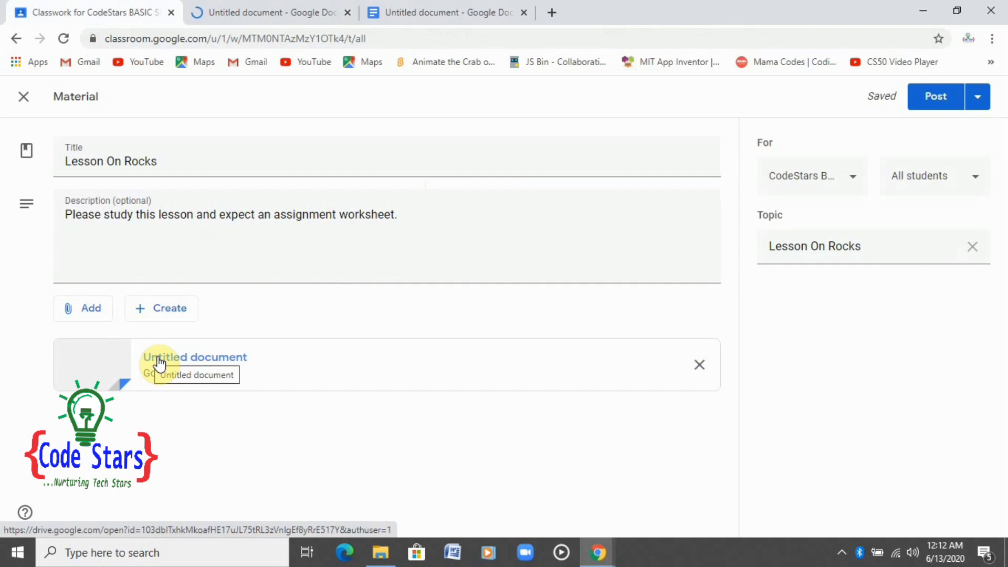
click(307, 11)
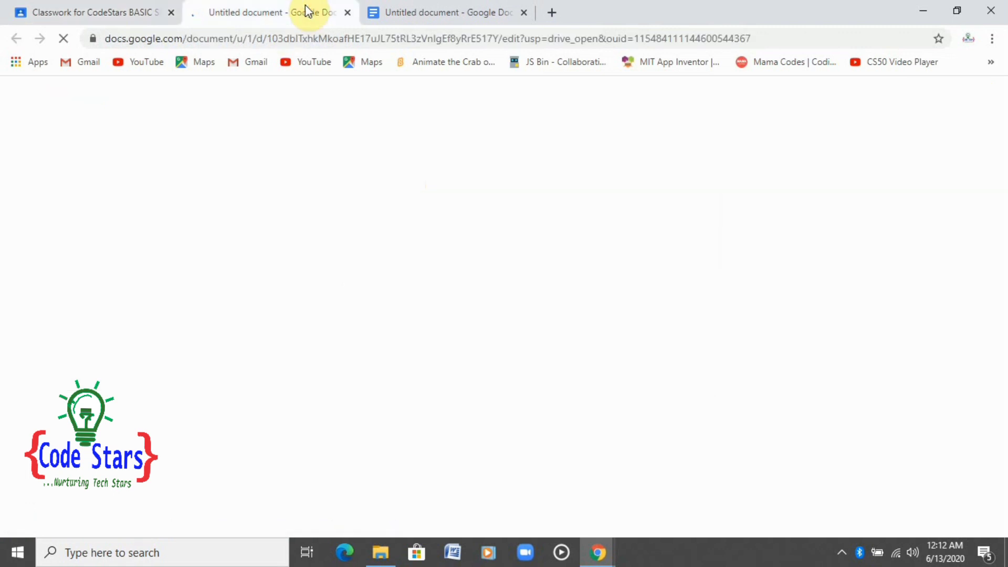
click(119, 16)
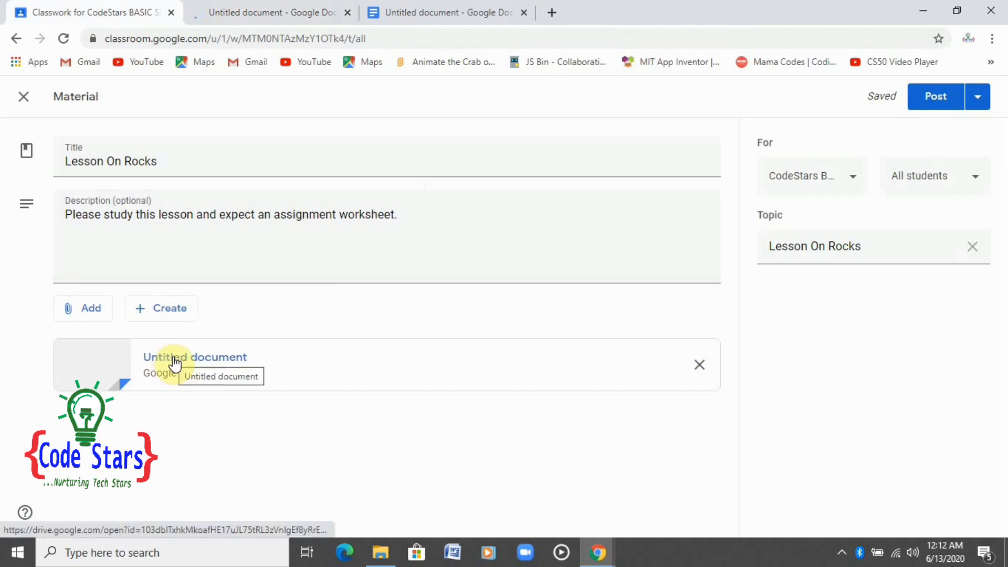
click(292, 8)
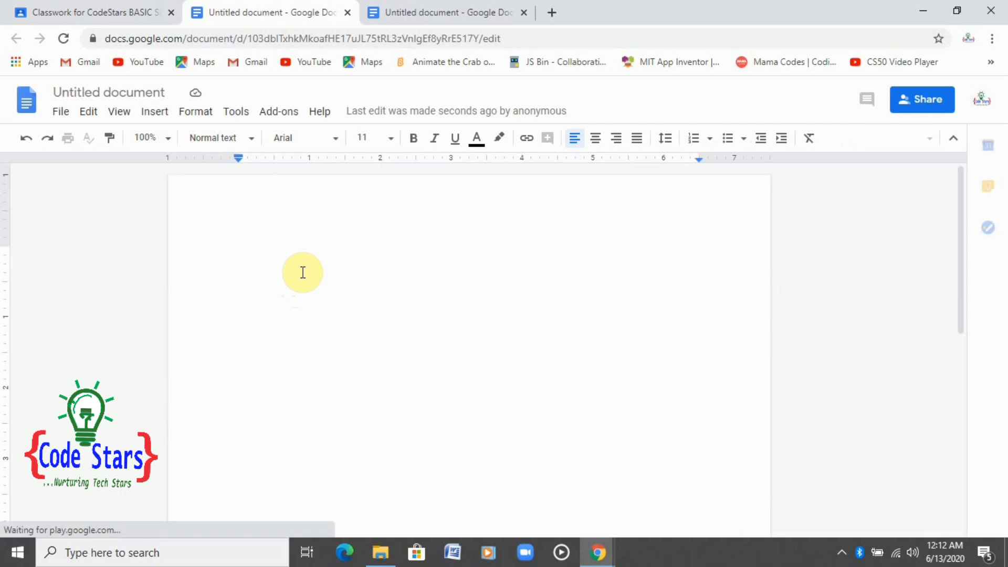
click(59, 113)
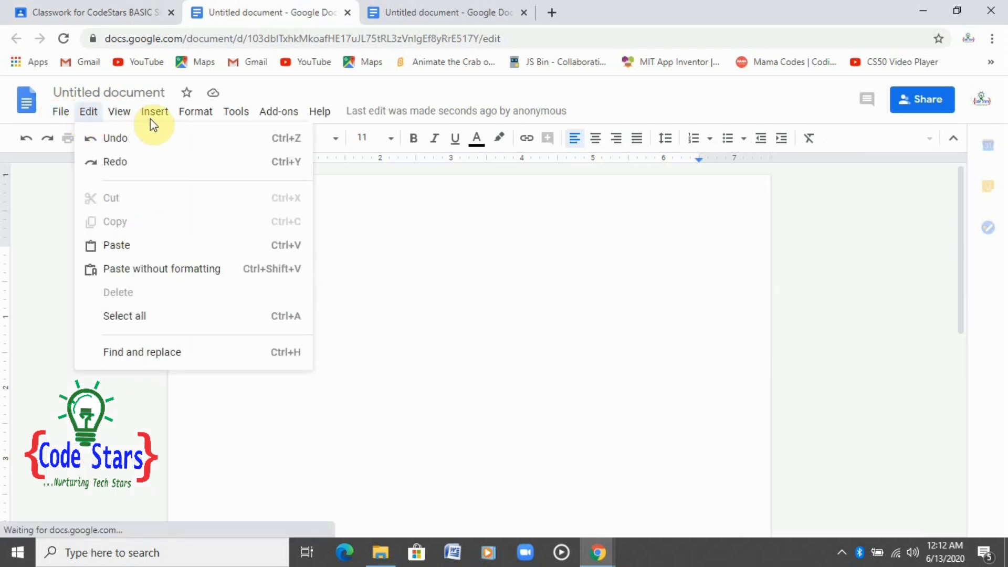
click(413, 232)
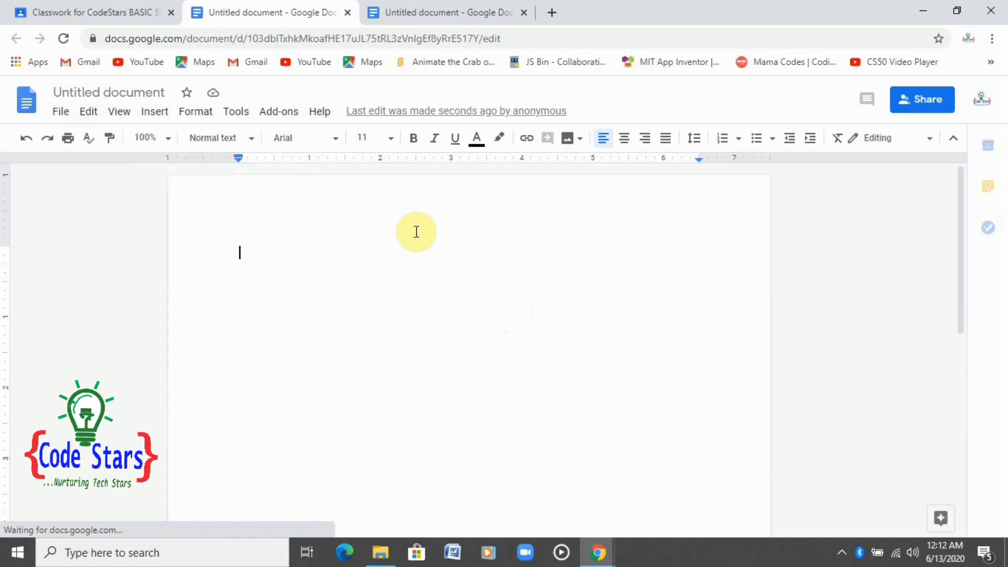
Step: Write the heading "Basic Science" on the first line of the blank document
click(235, 254)
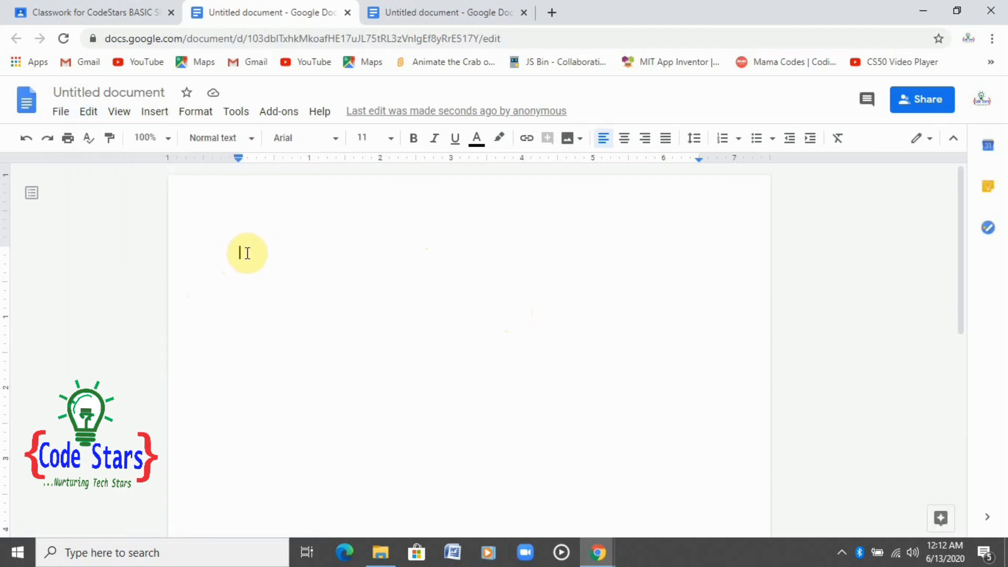
text(Basic Scie)
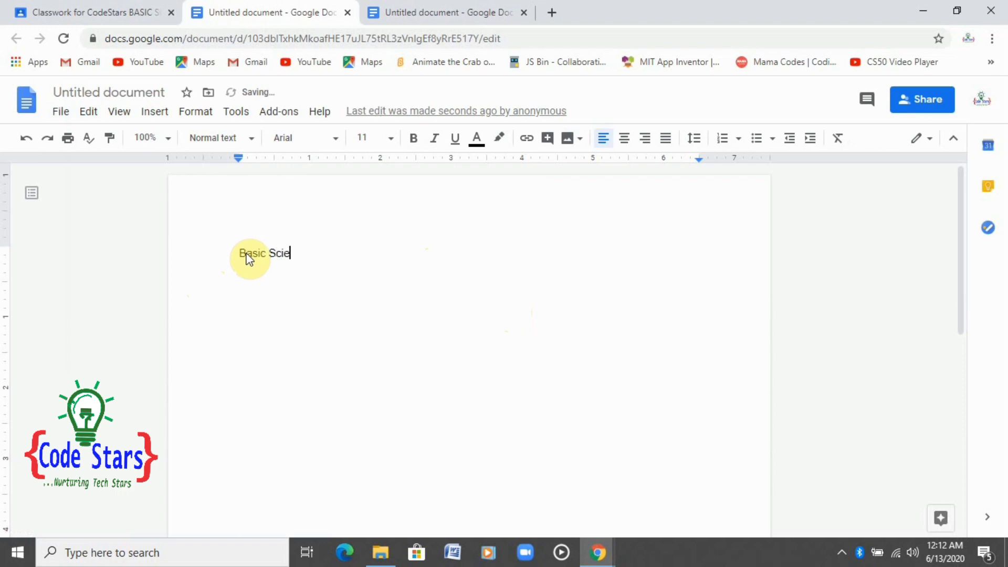
text(nce)
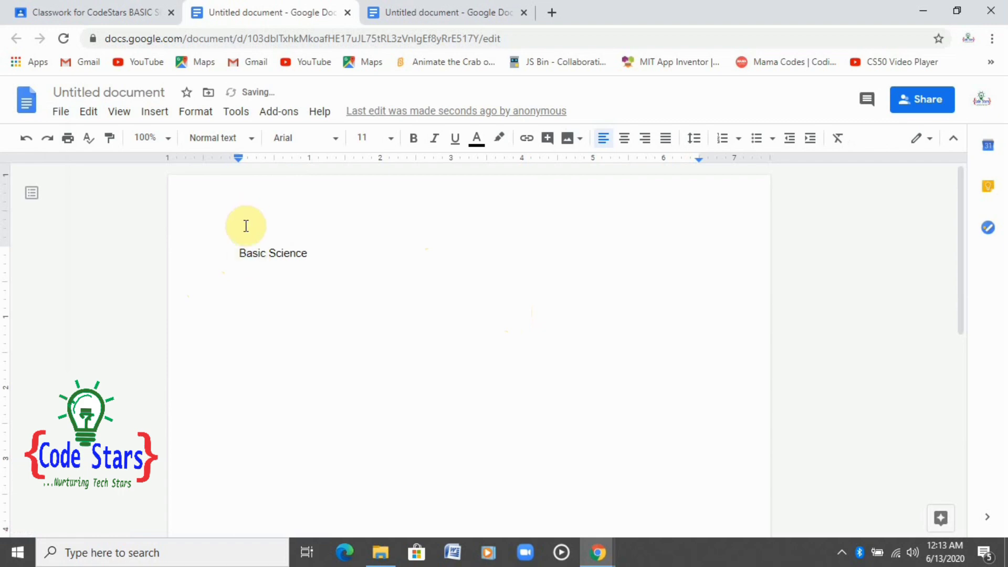
Step: Center and underline the "Basic Science" heading and set its font size to 30
drag(241, 263, 326, 270)
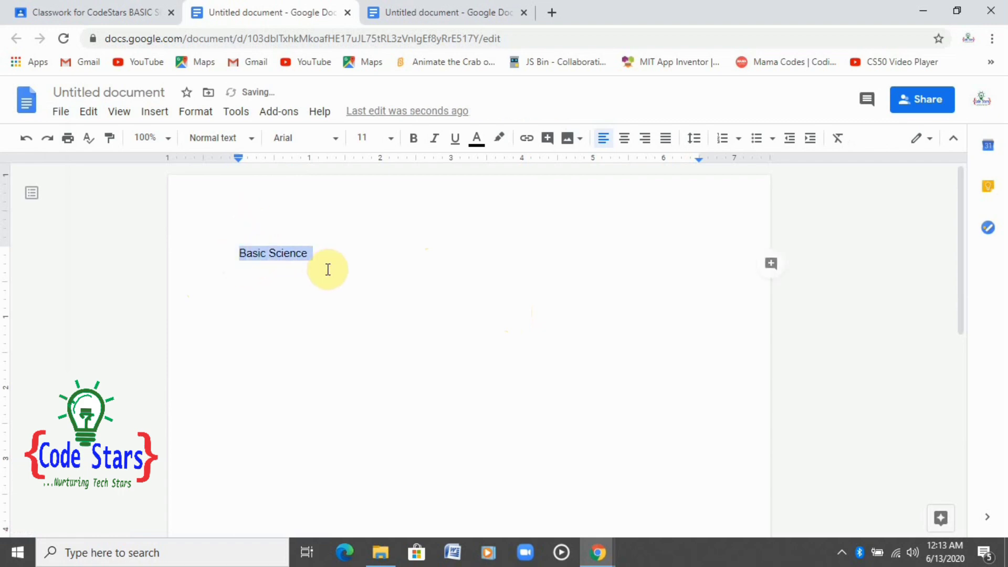
click(628, 145)
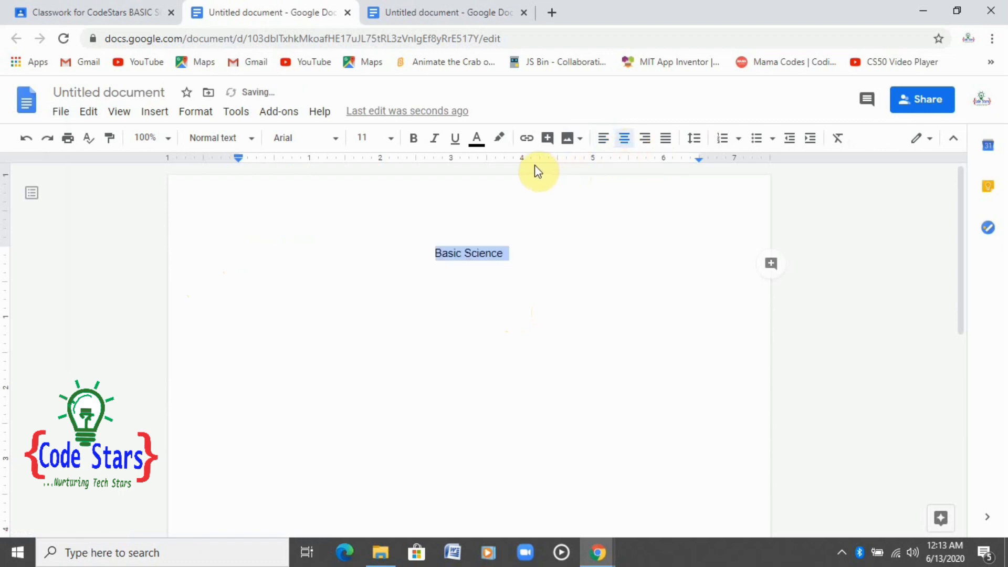
click(455, 140)
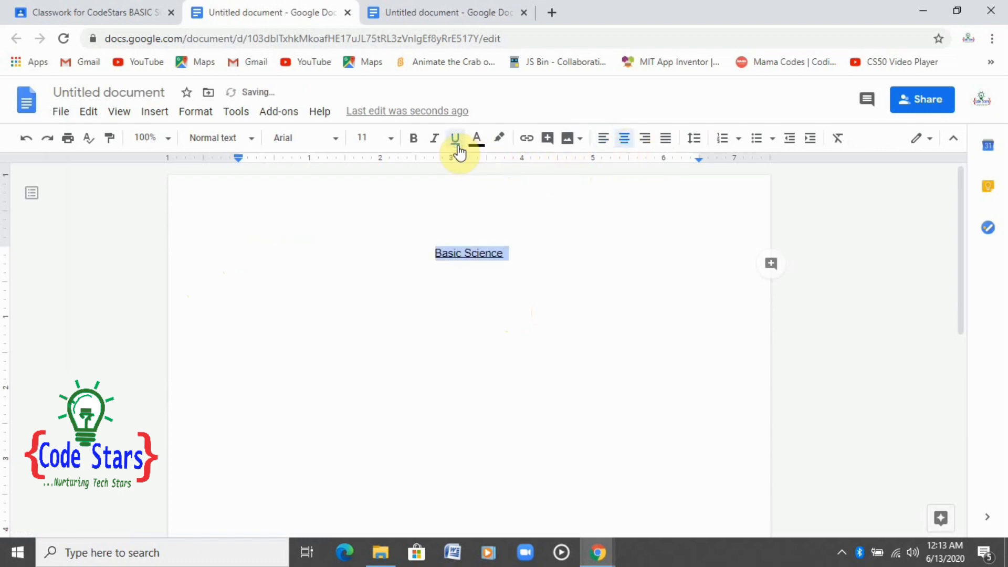
click(391, 138)
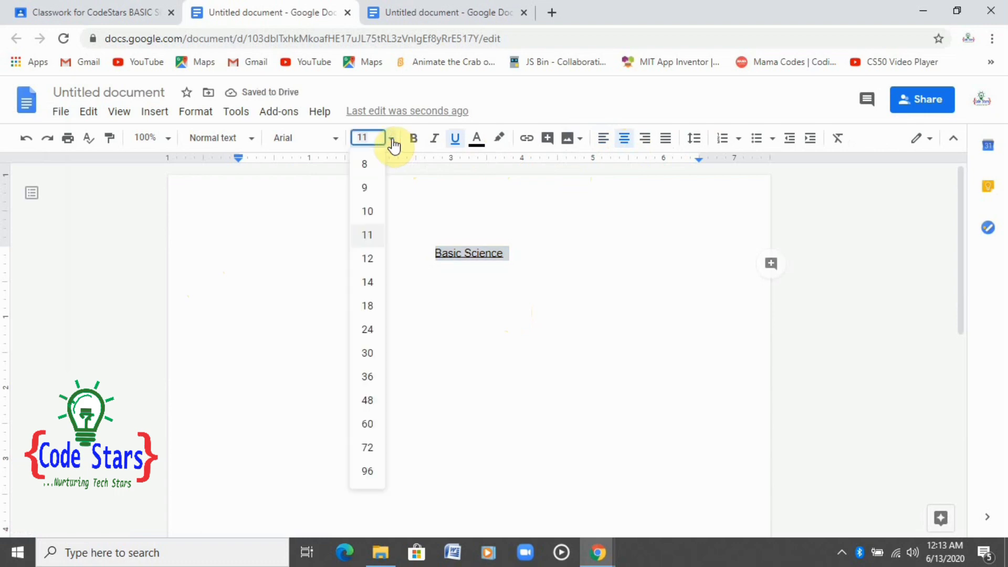
click(368, 354)
Step: Start a new line below the "Basic Science" heading
double_click(598, 273)
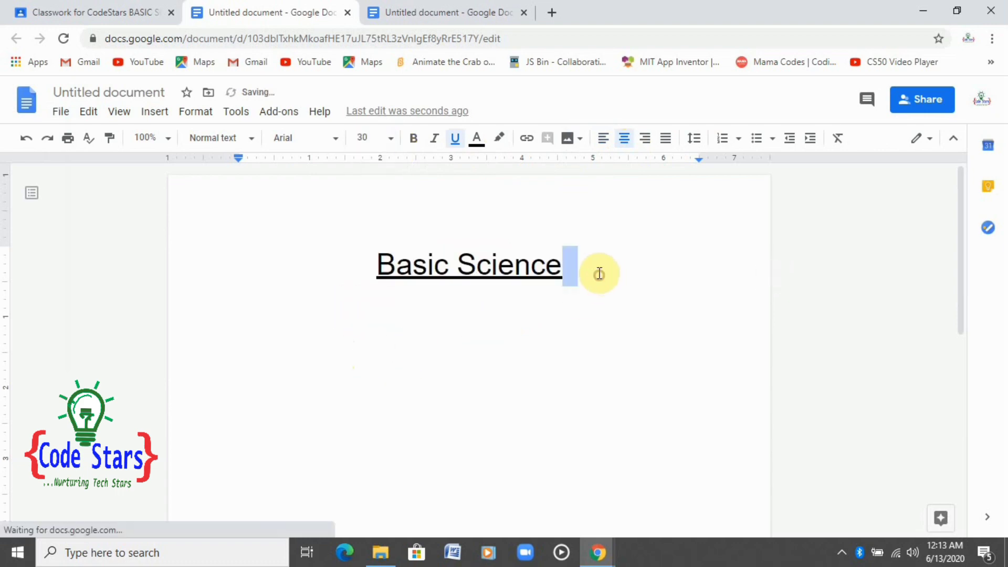
click(567, 276)
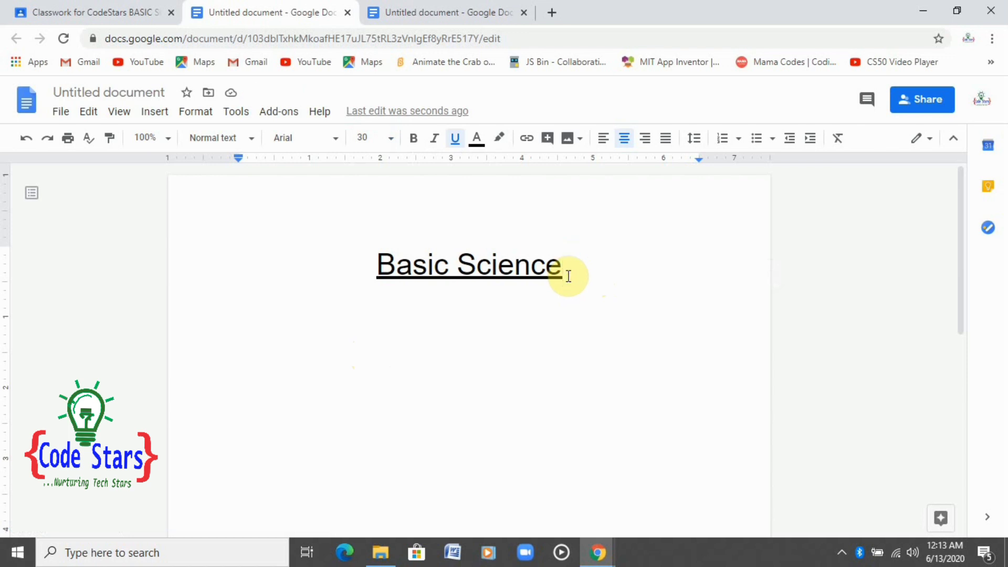
key(Return)
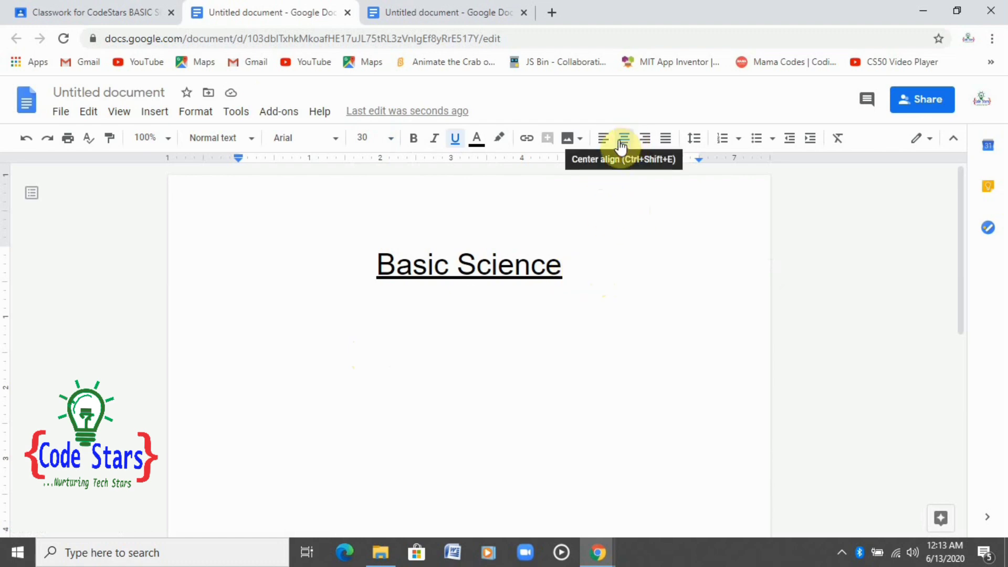
Step: Write "Topic: Rocks" in font size 24 on the line below the "Basic Science" heading
click(391, 147)
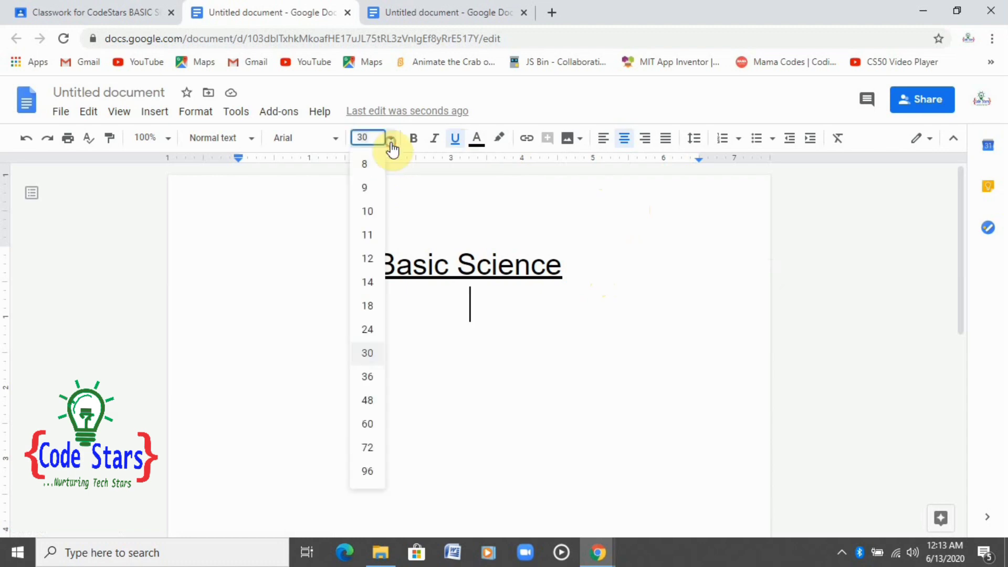
click(367, 331)
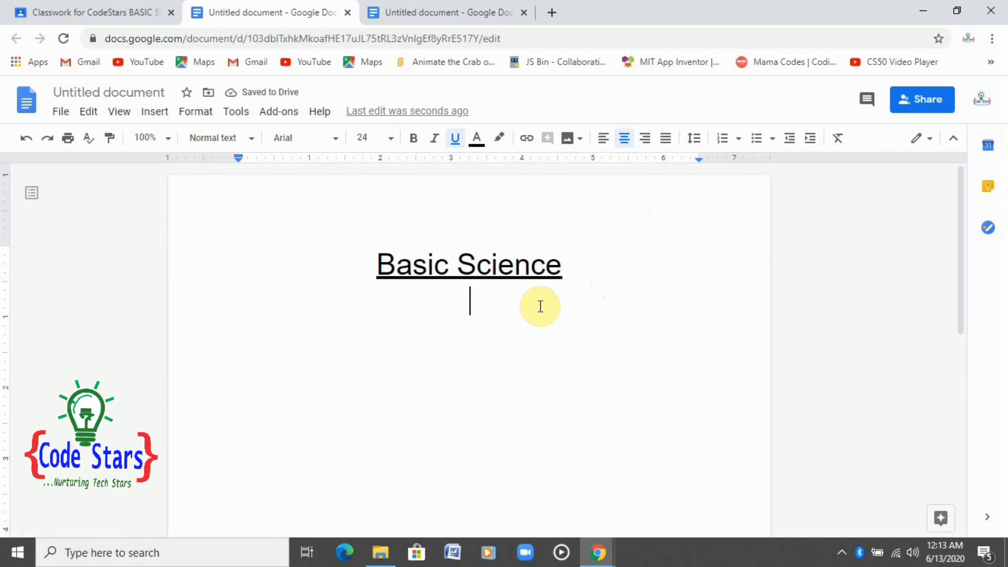
text(Topic)
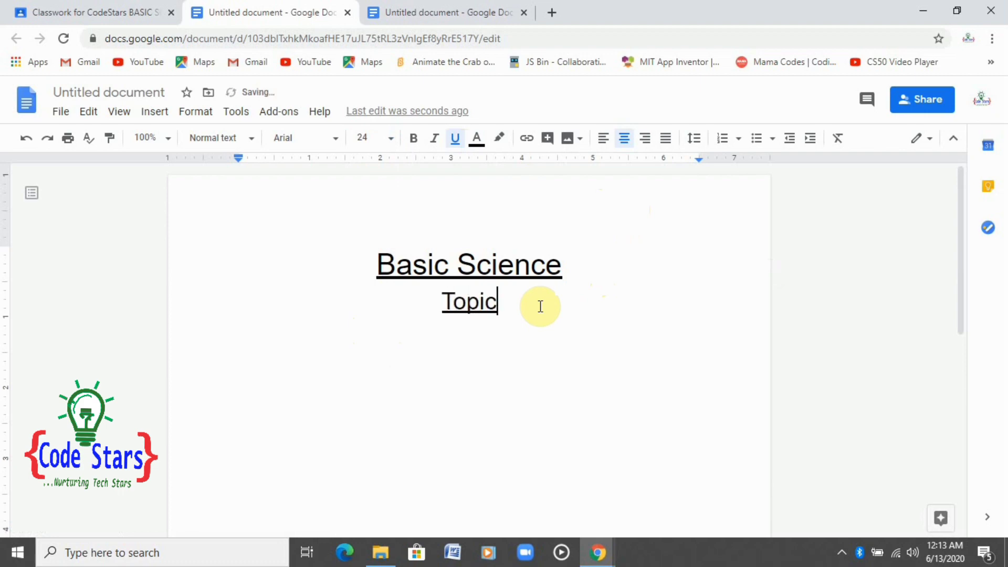
text(:)
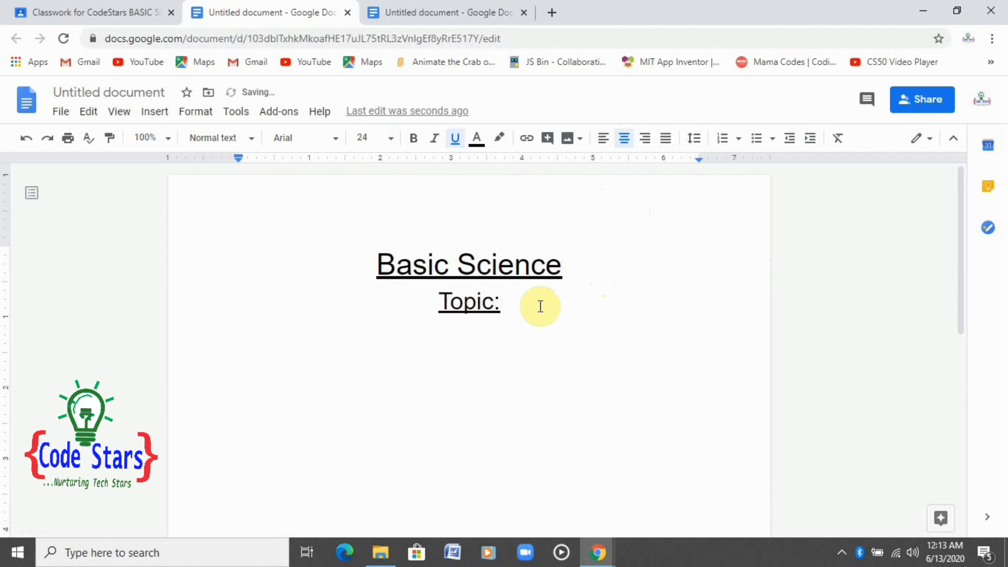
text( B)
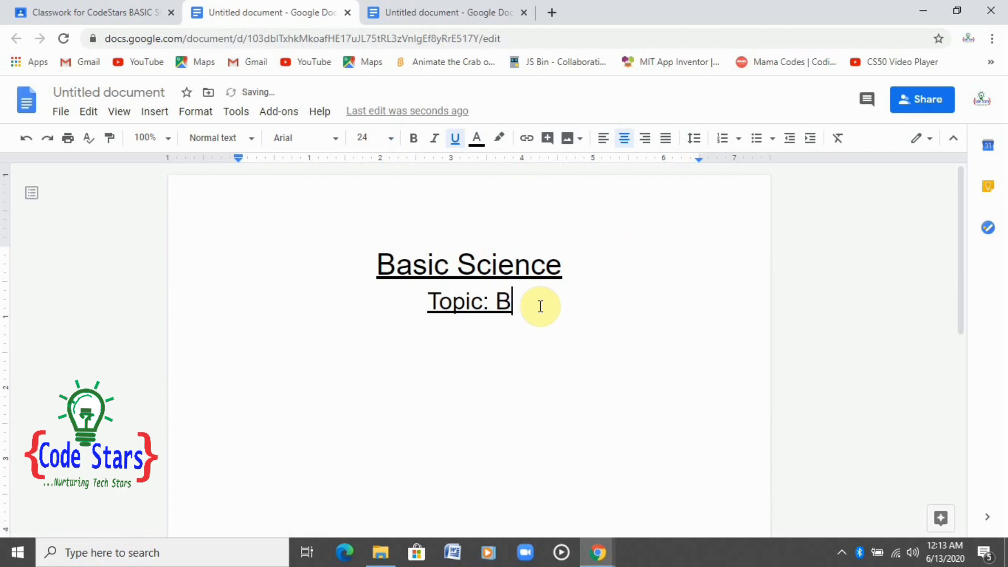
key(BackSpace)
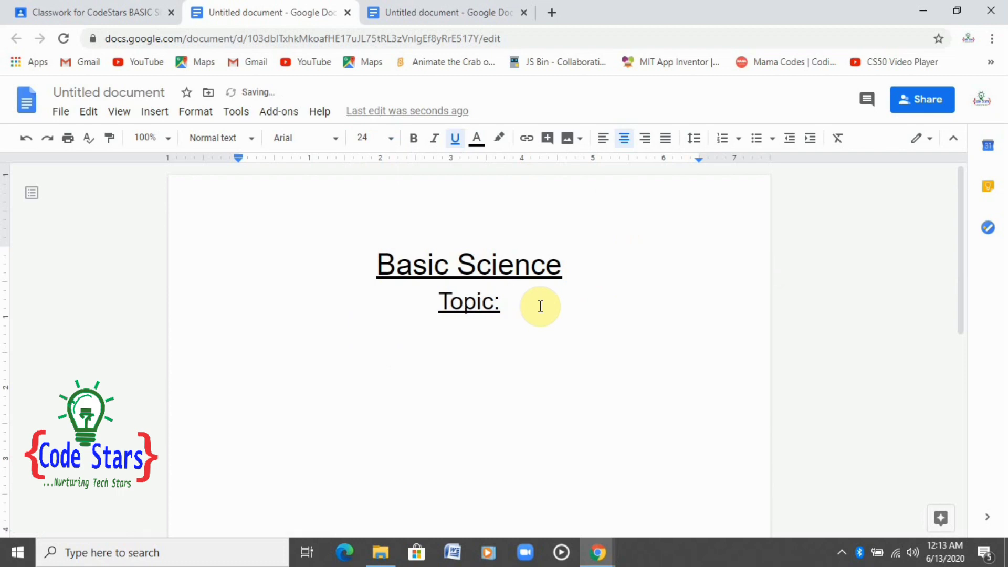
text(r)
key(BackSpace)
text(Rocks)
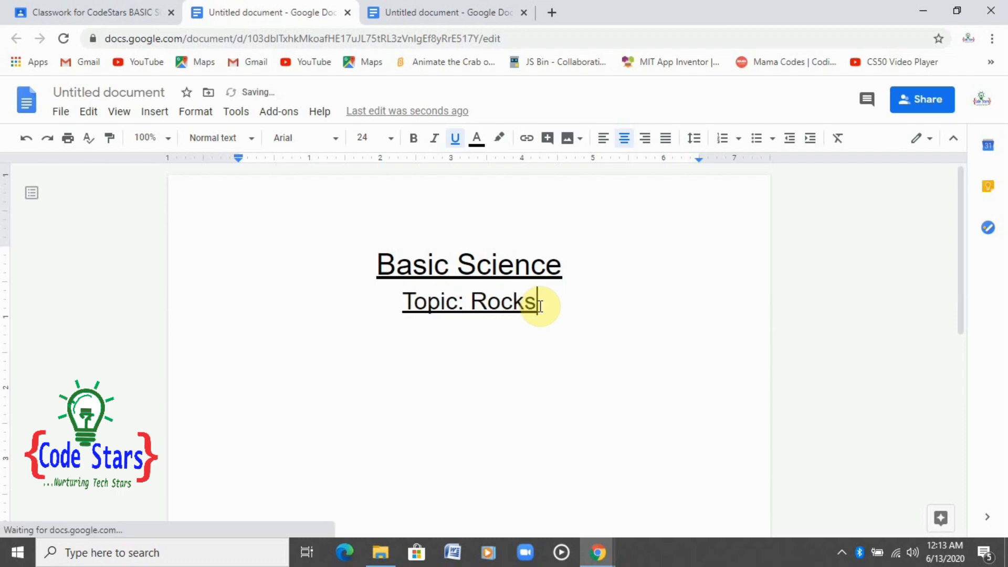
Step: Start a new line below the topic and set it to left-aligned, not underlined, with font size 18
key(Return)
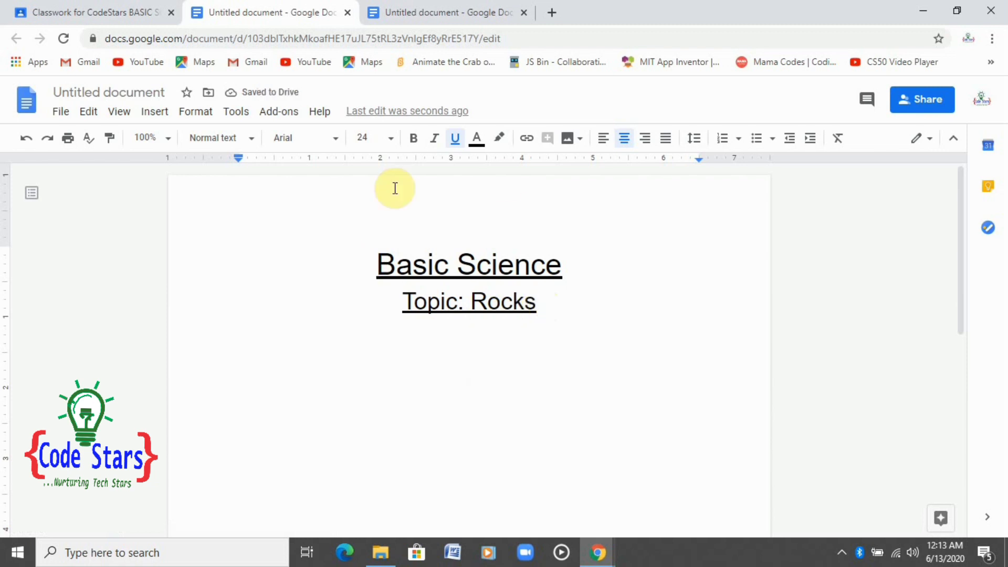
click(602, 140)
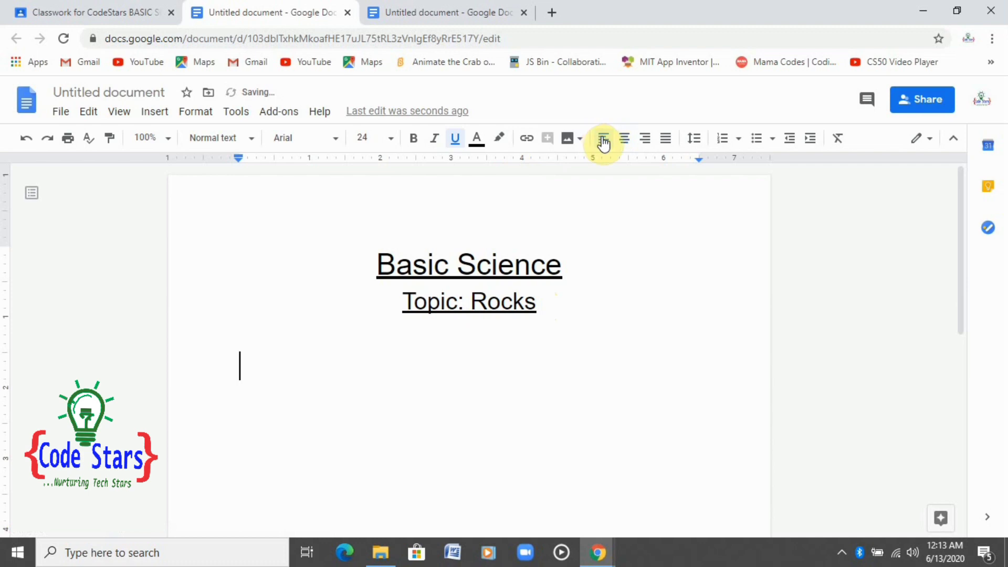
click(456, 139)
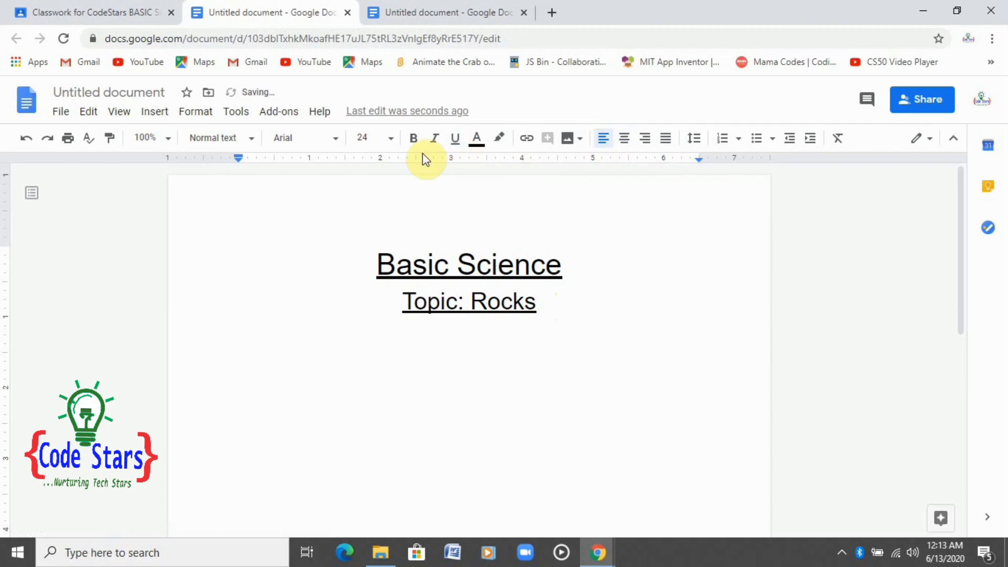
click(392, 139)
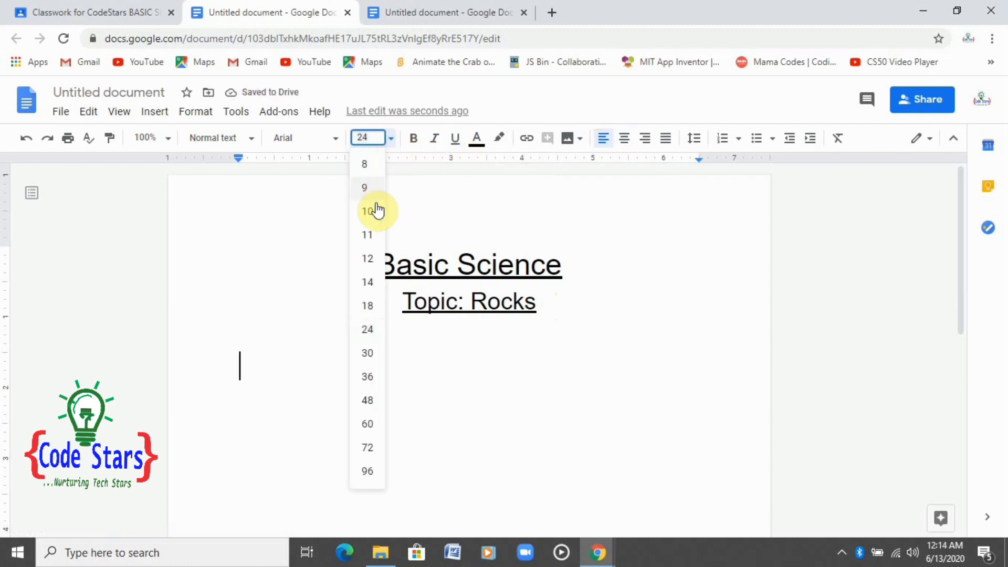
click(368, 305)
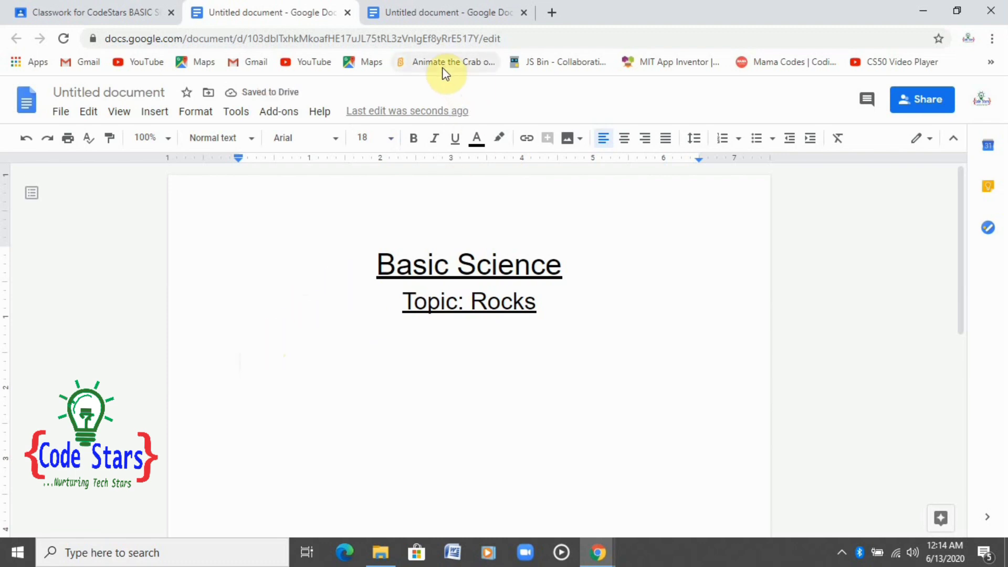
Step: Copy the opening paragraph defining rocks from the other open document and return to the new document
click(388, 7)
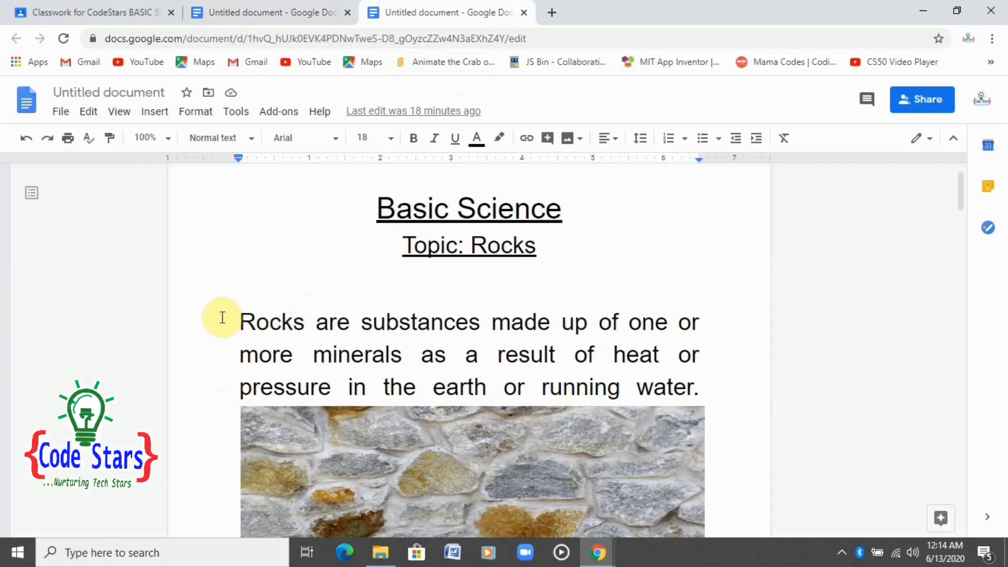
drag(223, 318, 727, 383)
right_click(584, 370)
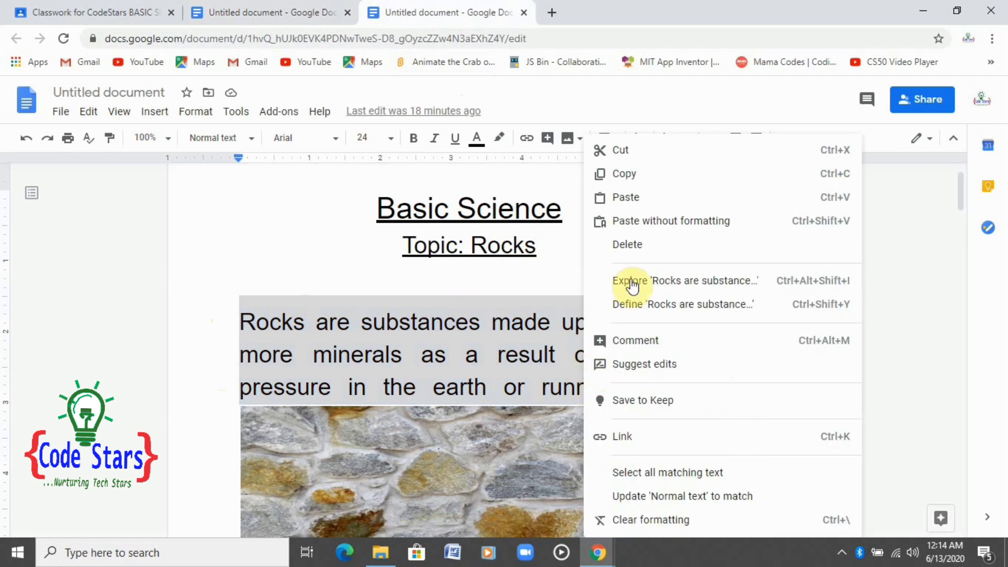
click(629, 184)
click(258, 19)
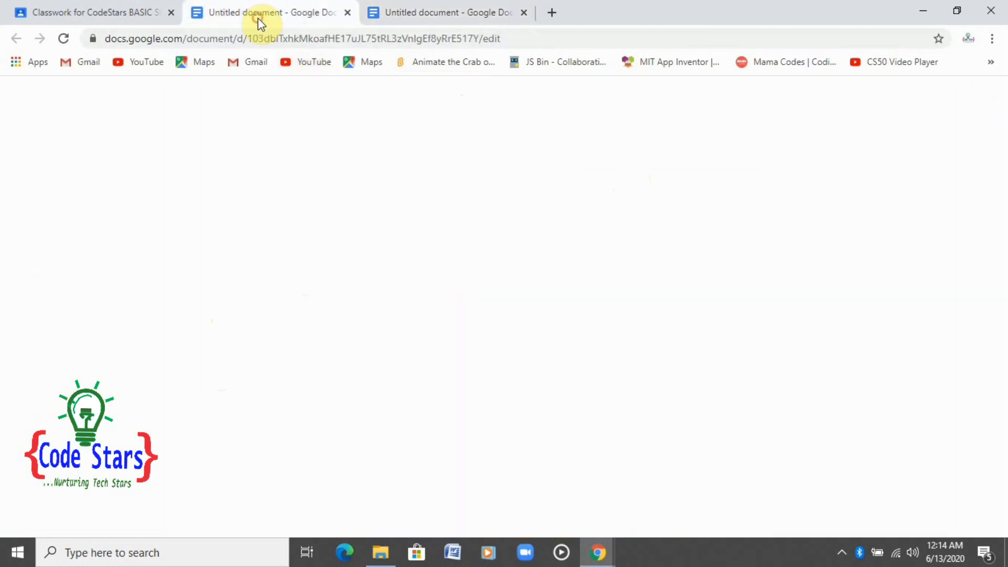
Step: In the other open document, copy all lesson content from the definition of rocks through the last bullet about marbles
click(447, 10)
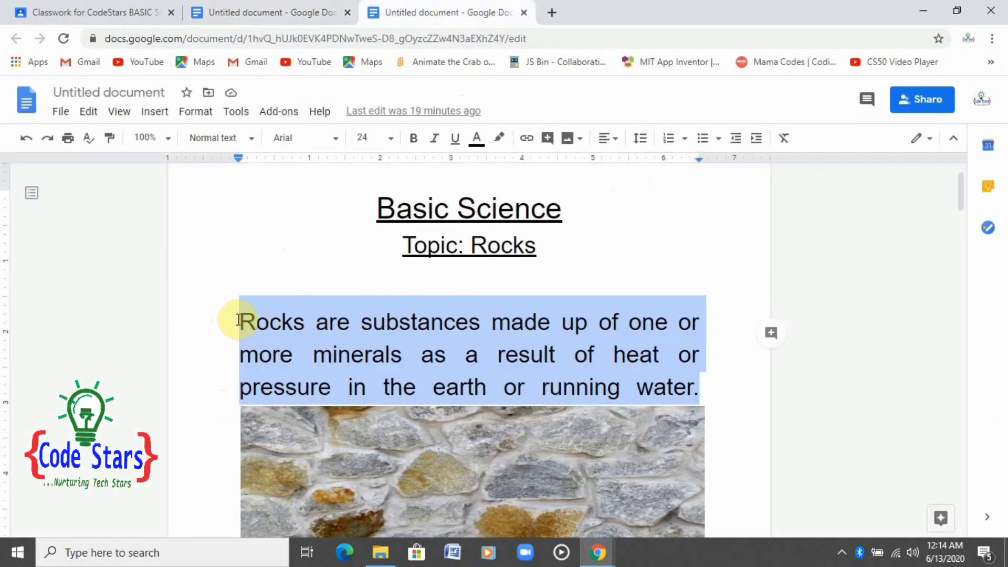
click(239, 319)
drag(238, 319, 748, 558)
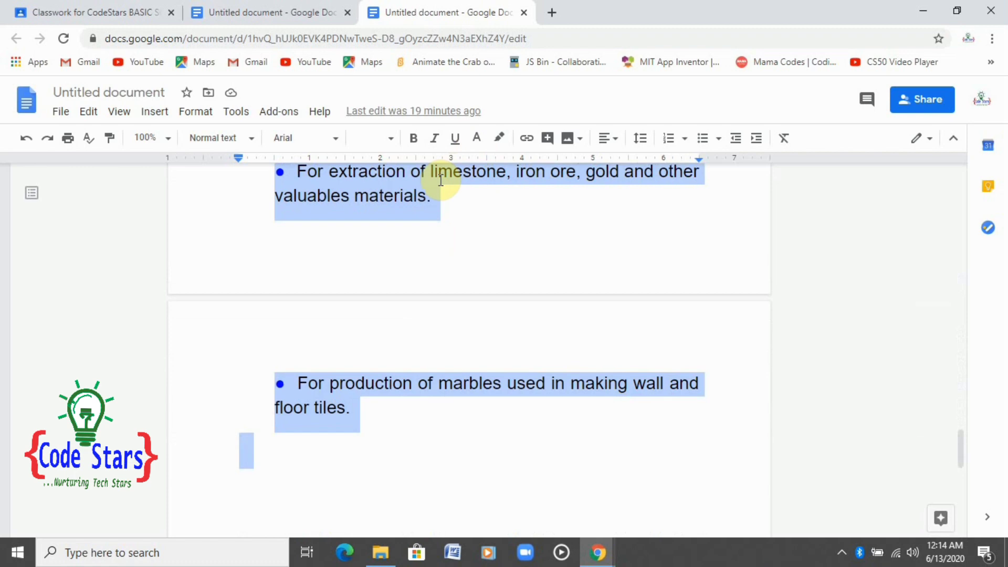
right_click(423, 184)
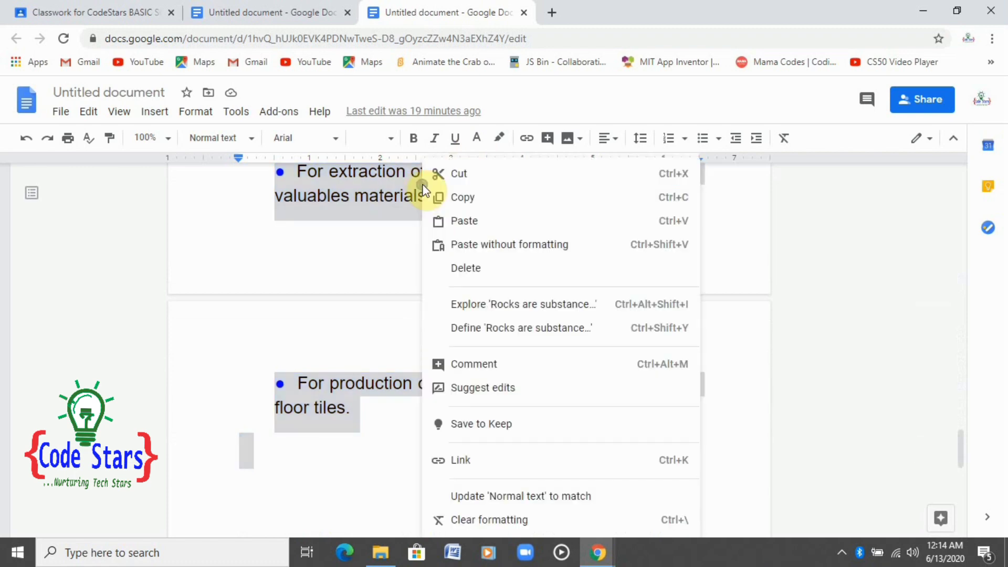
click(464, 202)
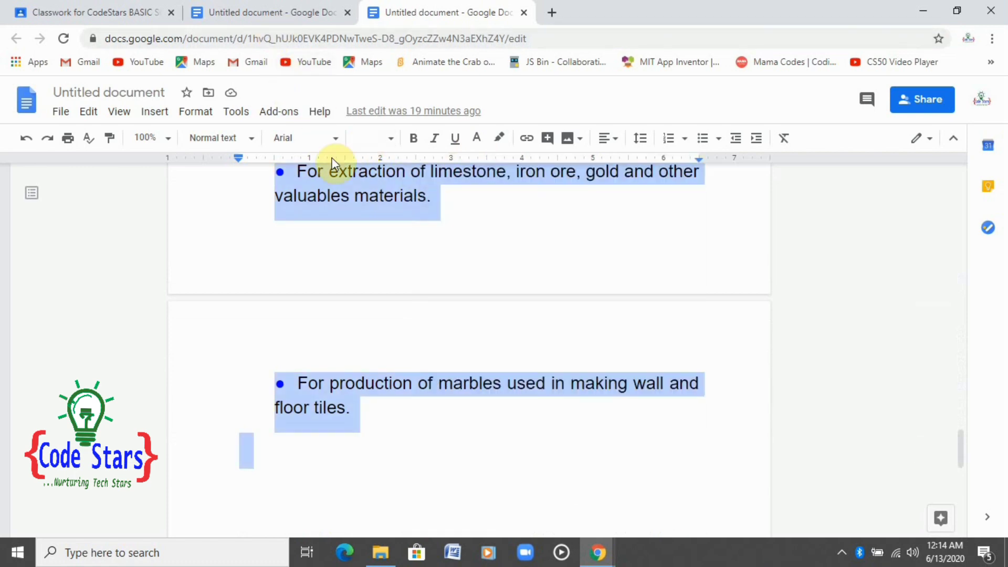
right_click(339, 195)
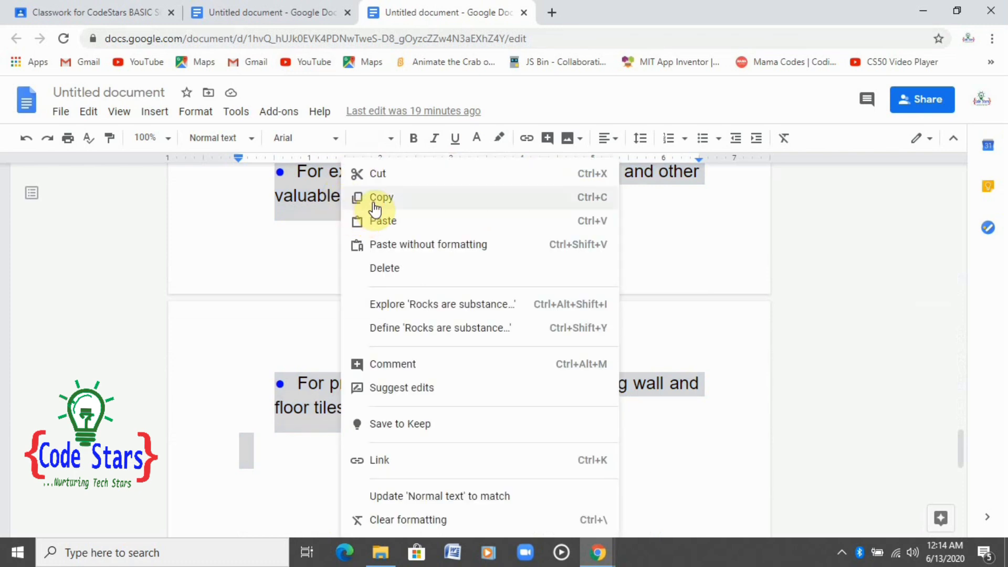
click(375, 205)
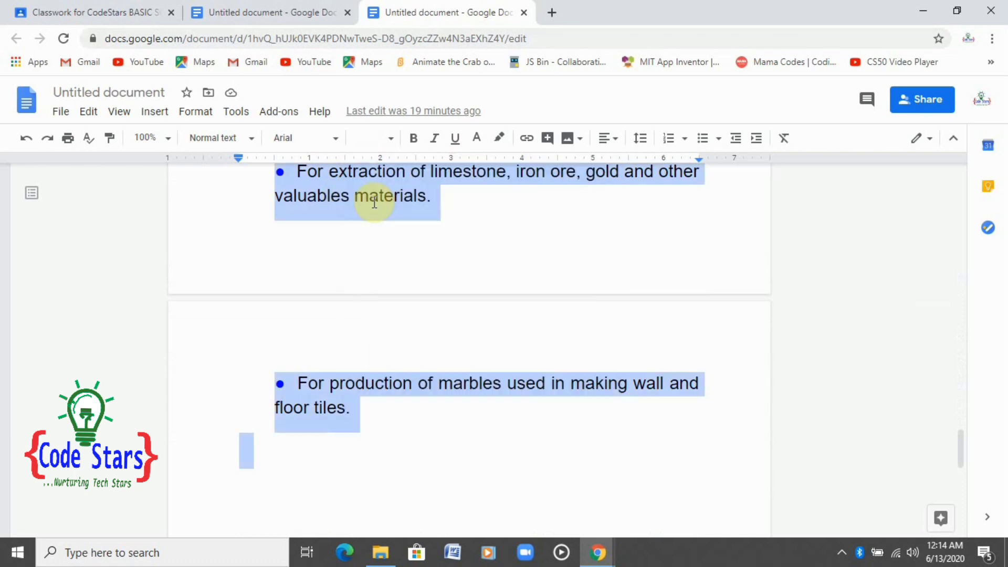
Step: Paste the copied lesson content into the new document on the empty line below "Topic: Rocks"
click(276, 18)
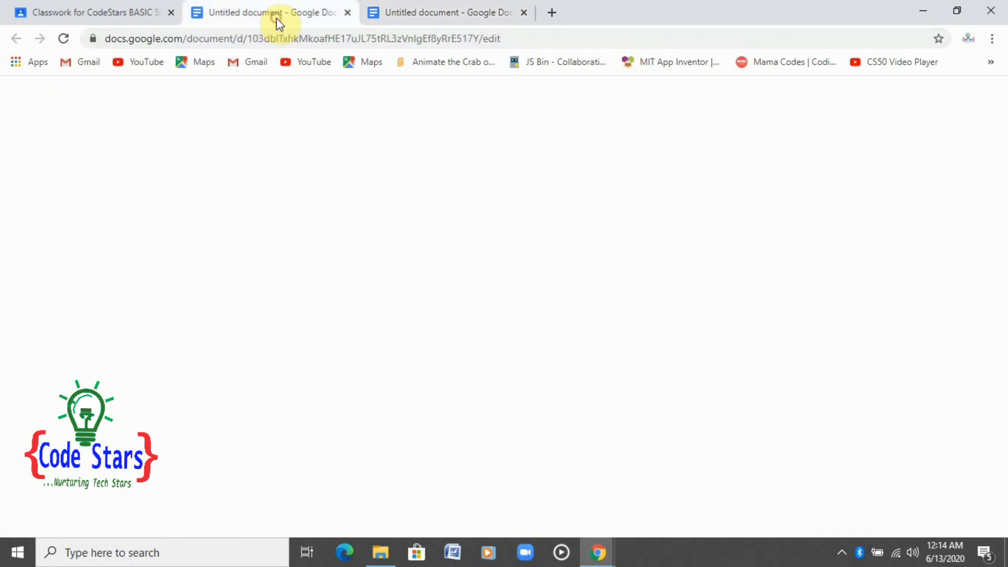
right_click(249, 360)
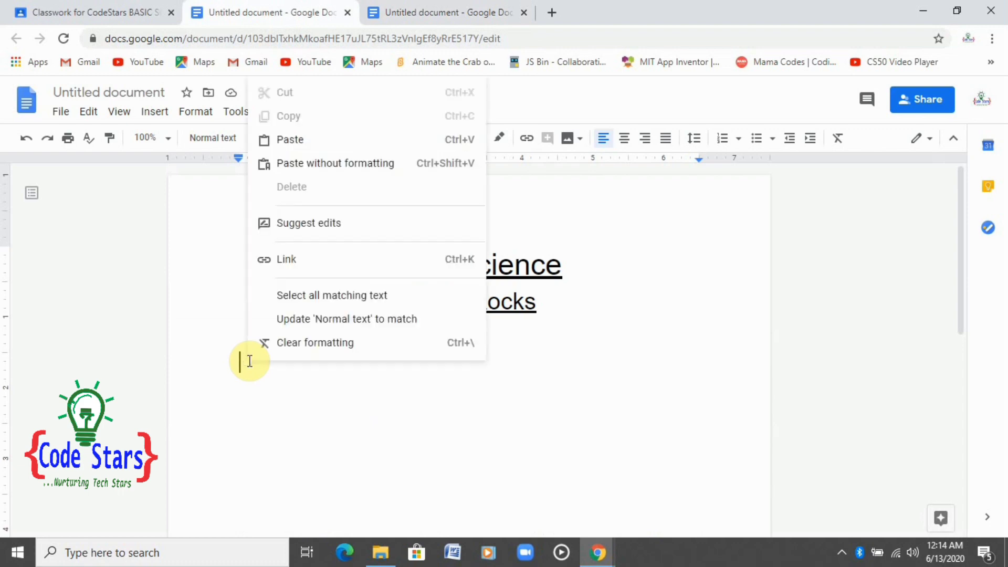
click(317, 143)
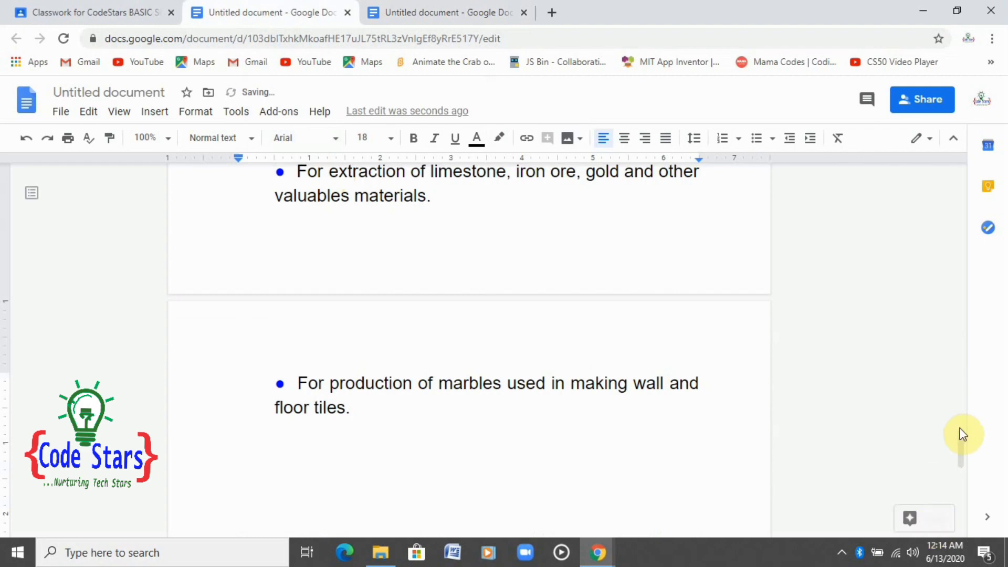
Step: Delete the stone wall image below the definition of rocks and add two blank lines in its place
drag(960, 437, 927, 209)
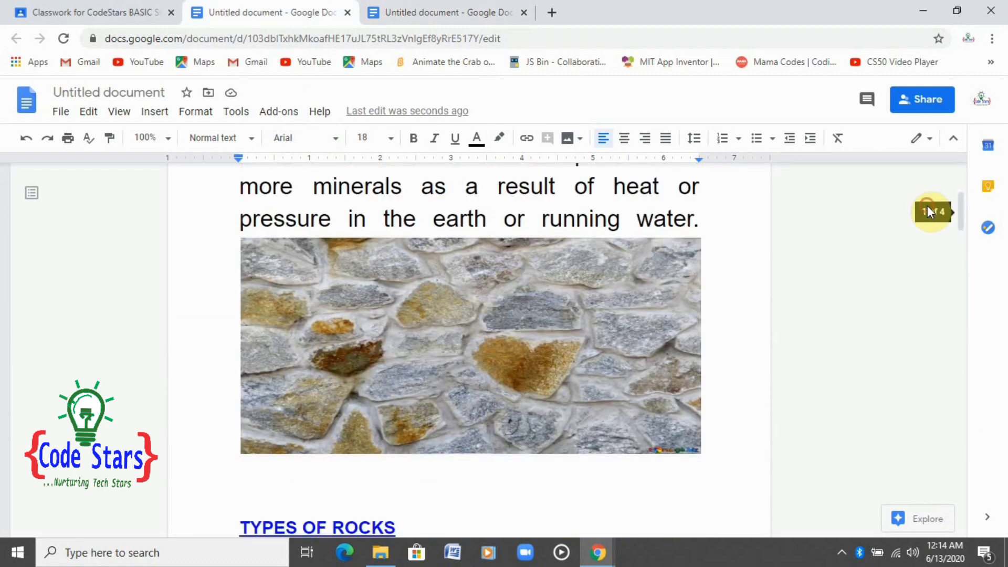
click(496, 330)
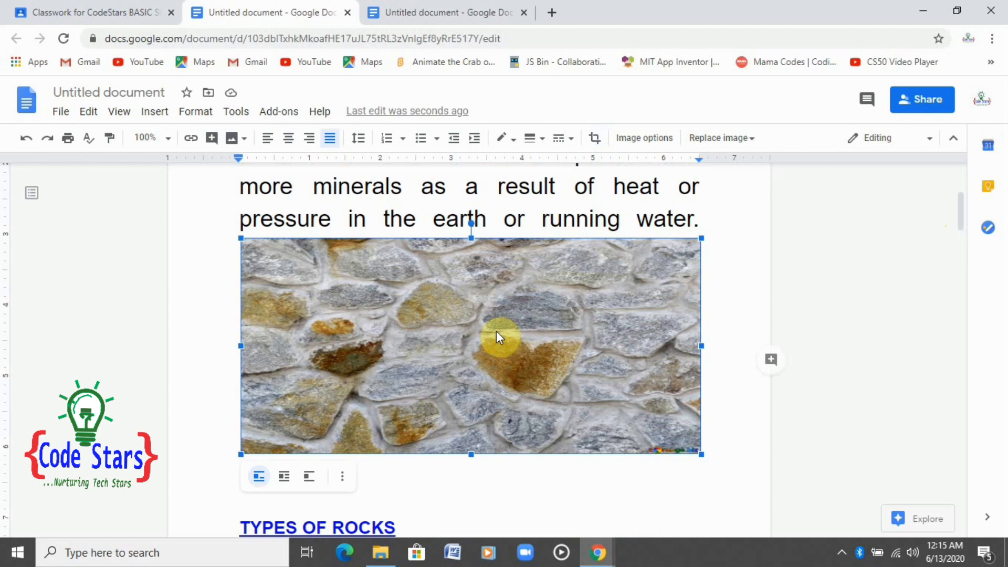
key(Delete)
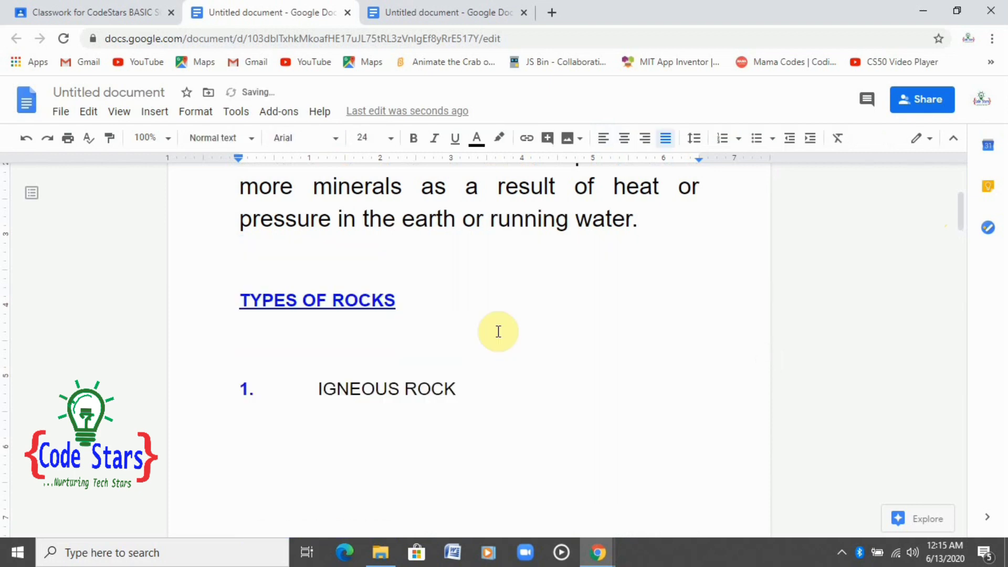
key(Return)
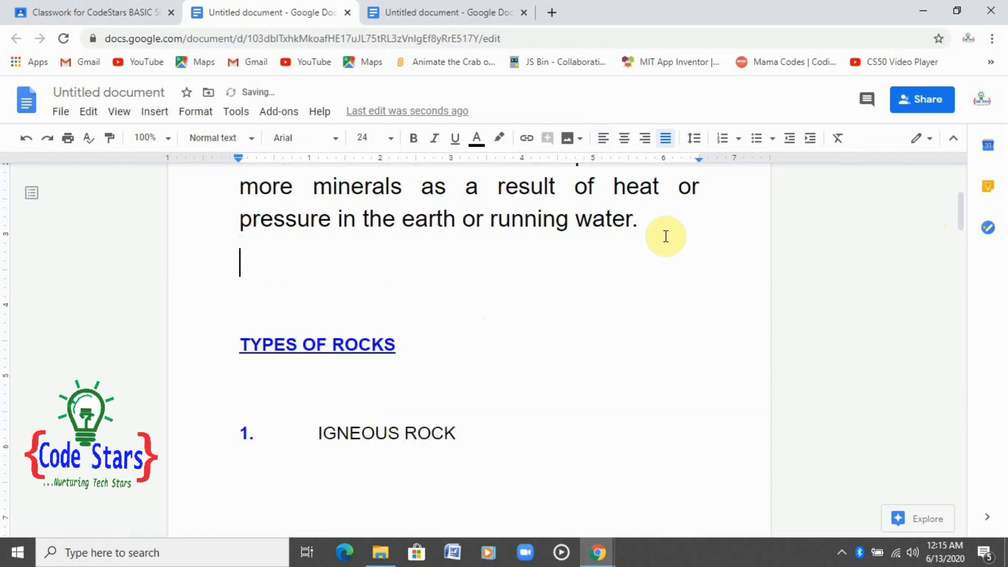
key(Return)
Step: Start inserting an image from the web below the definition and search for "rocks"
click(114, 112)
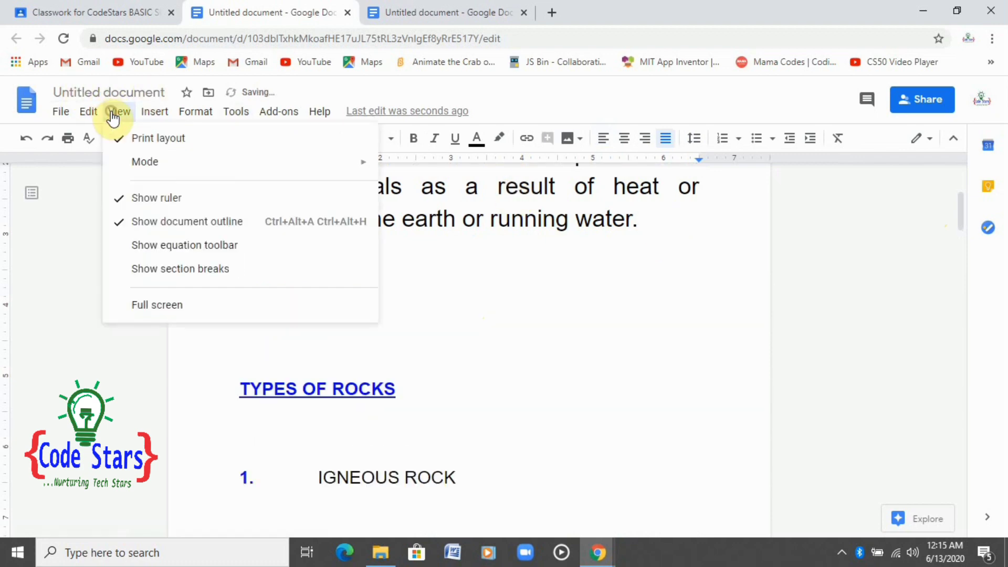
click(146, 115)
click(151, 118)
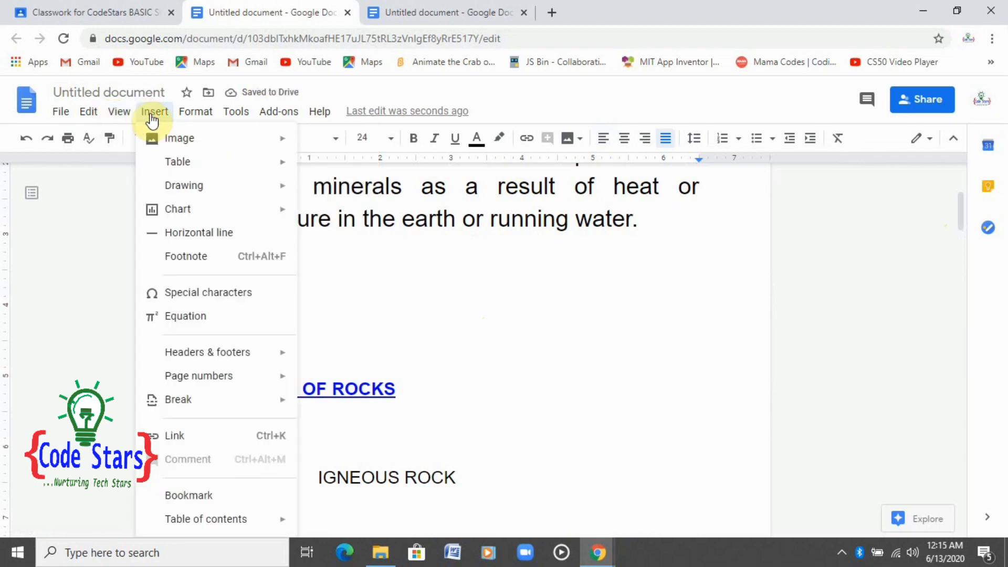
mouse_move(166, 143)
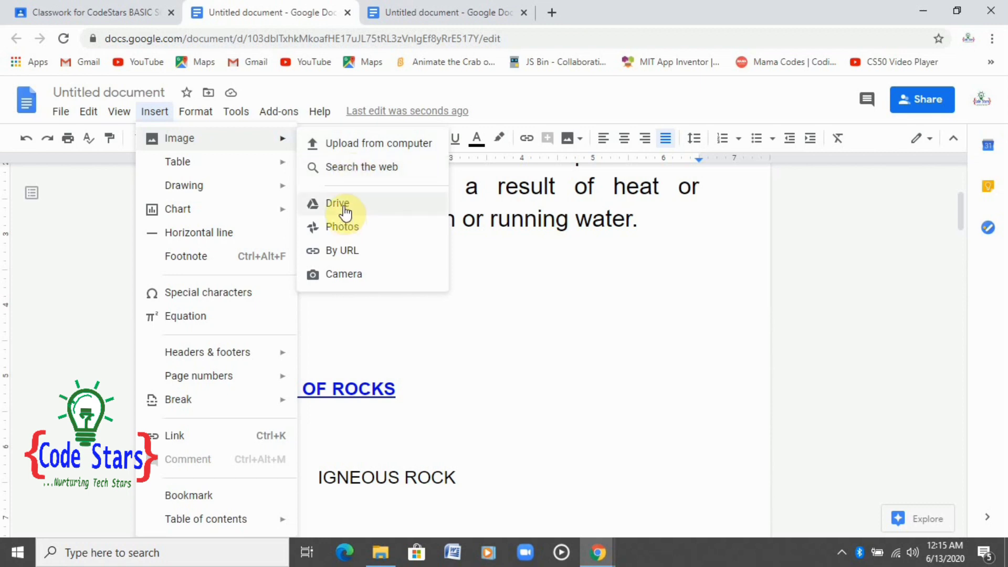
click(348, 180)
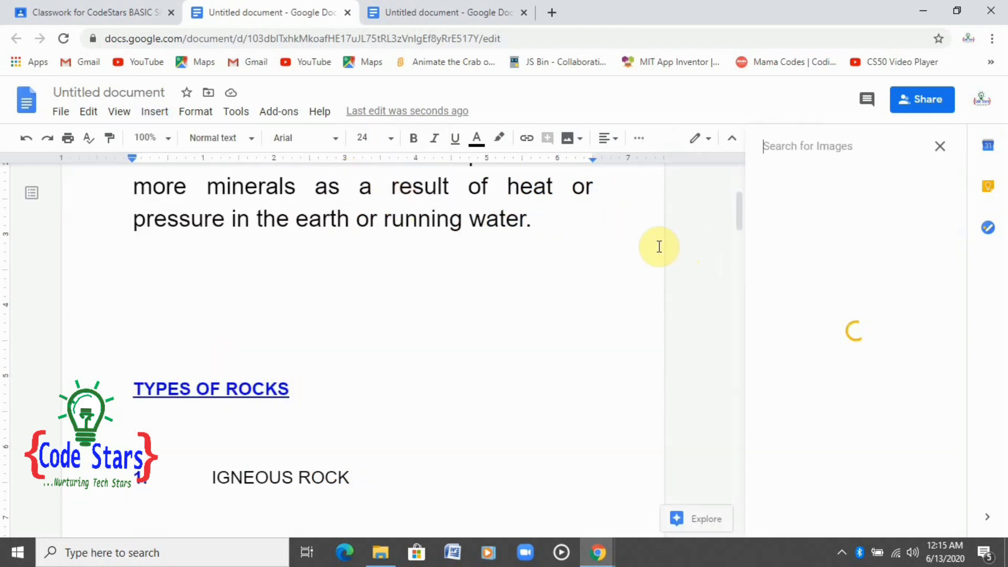
click(785, 140)
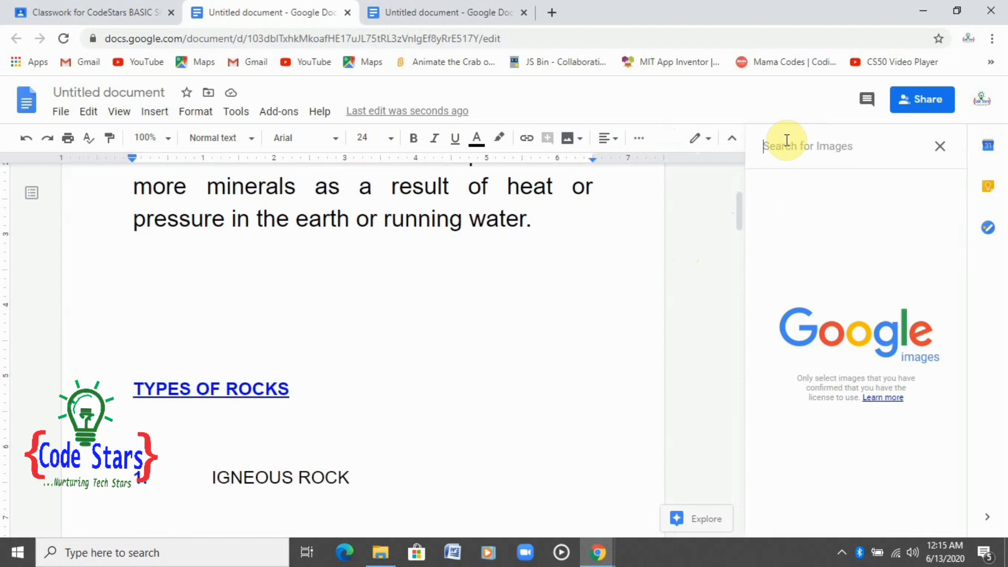
text(rocks)
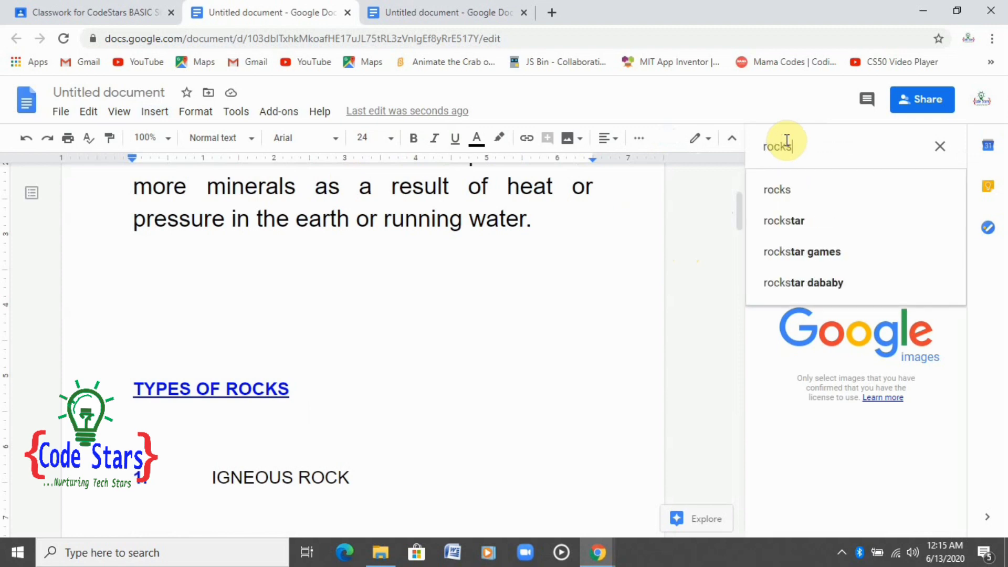
key(Return)
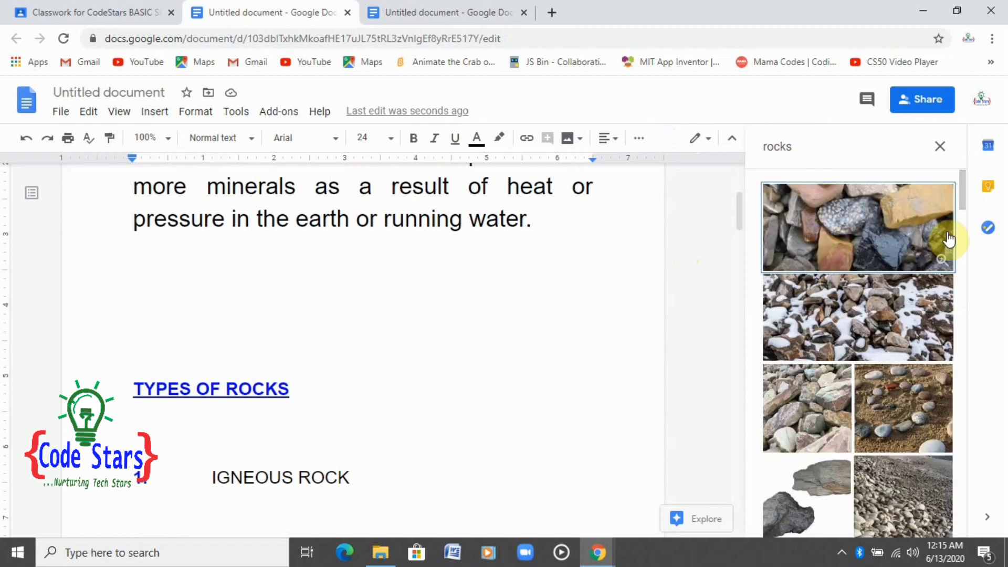
Step: Insert the stone wall picture with the heart-shaped stone from the "rocks" image results below the definition
drag(960, 201, 981, 408)
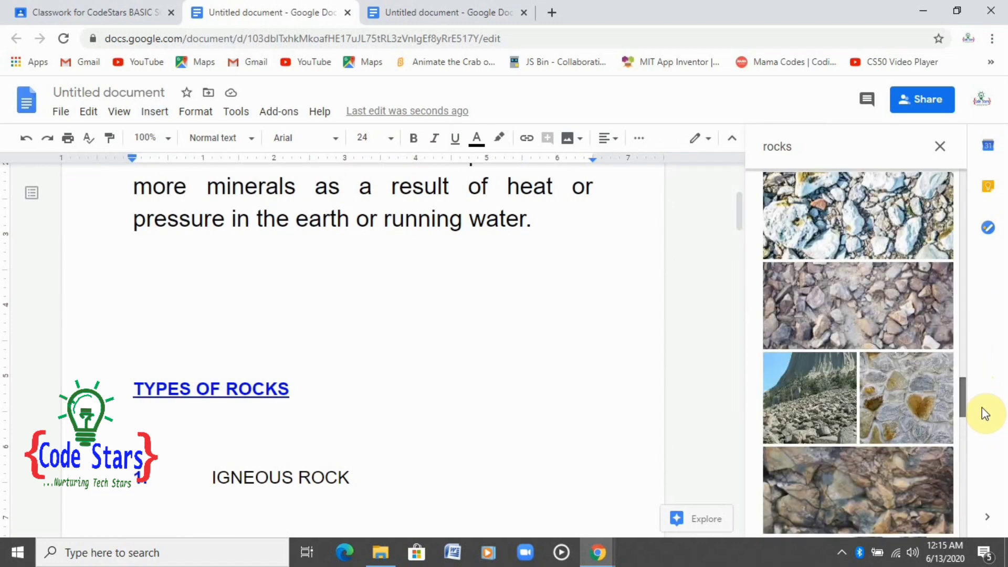
click(917, 409)
click(927, 520)
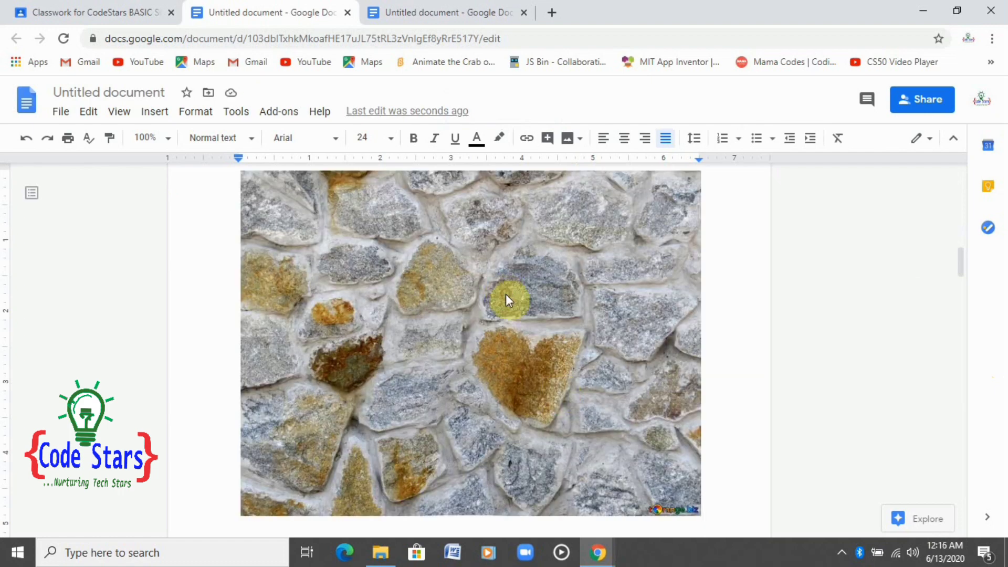
Step: Resize the stone wall image above "TYPES OF ROCKS" to about 6.7 inches wide and 3.5 inches tall
click(507, 296)
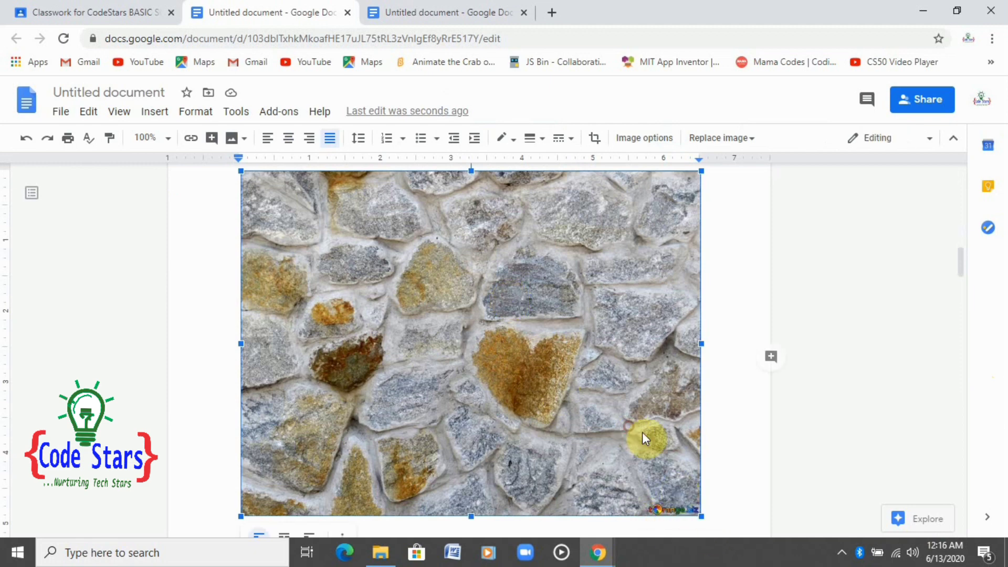
drag(702, 519, 568, 281)
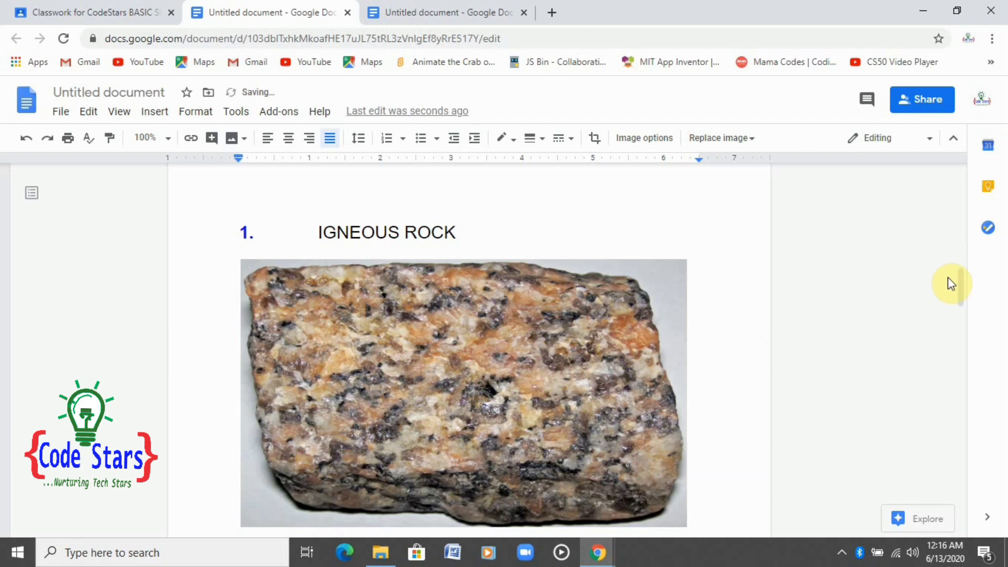
drag(960, 285, 959, 227)
drag(568, 285, 710, 281)
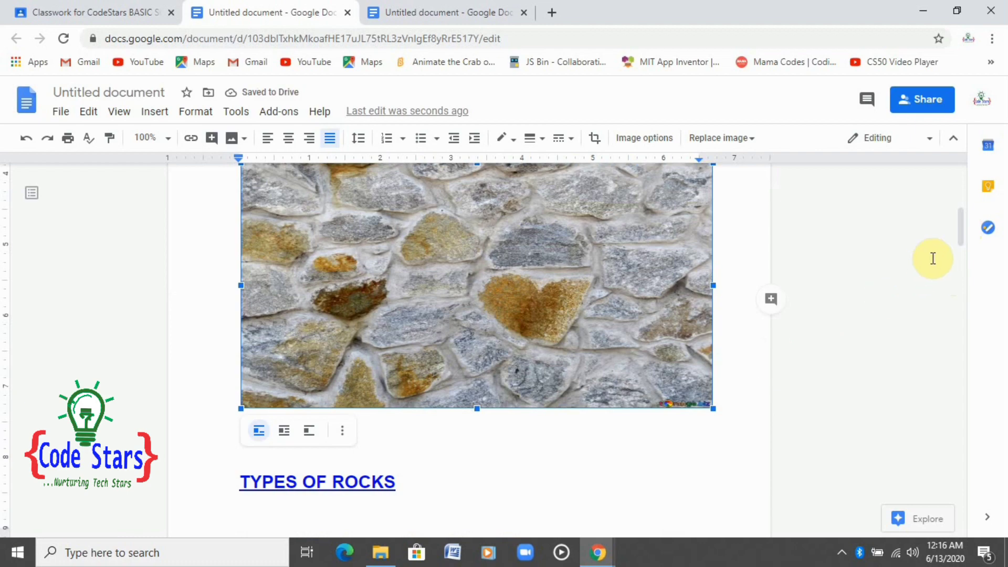
click(947, 250)
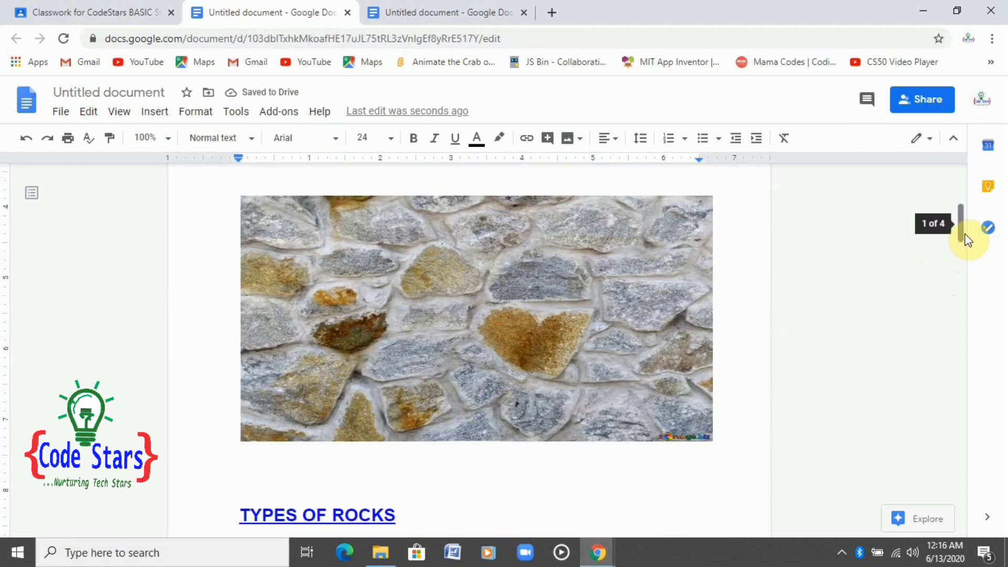
Step: Delete the speckled rock image between the "IGNEOUS ROCK" and "METAMORPHIC ROCK" headings
drag(964, 234, 947, 311)
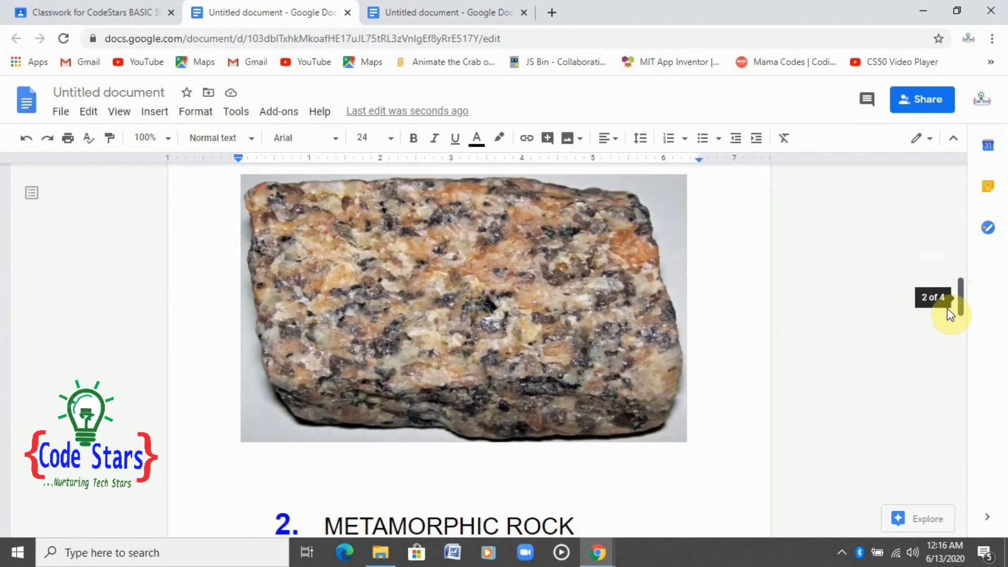
click(495, 349)
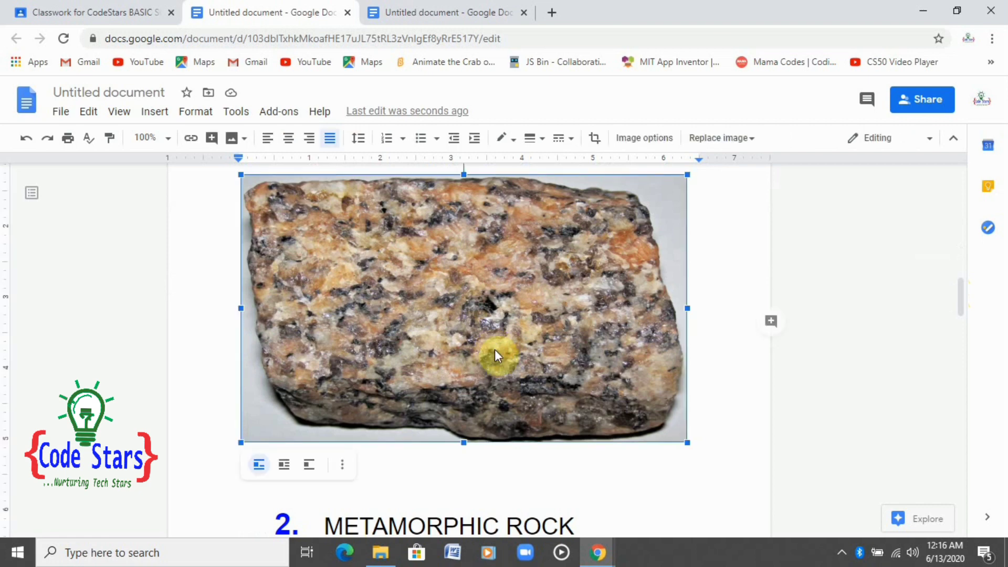
key(Delete)
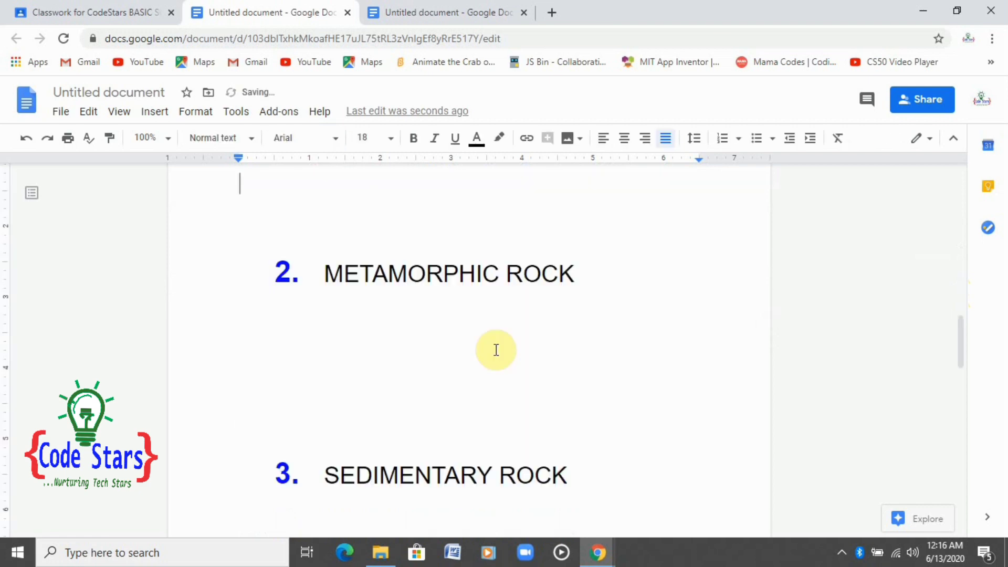
Step: Open Google Drive as the source for inserting an image
click(172, 122)
mouse_move(181, 142)
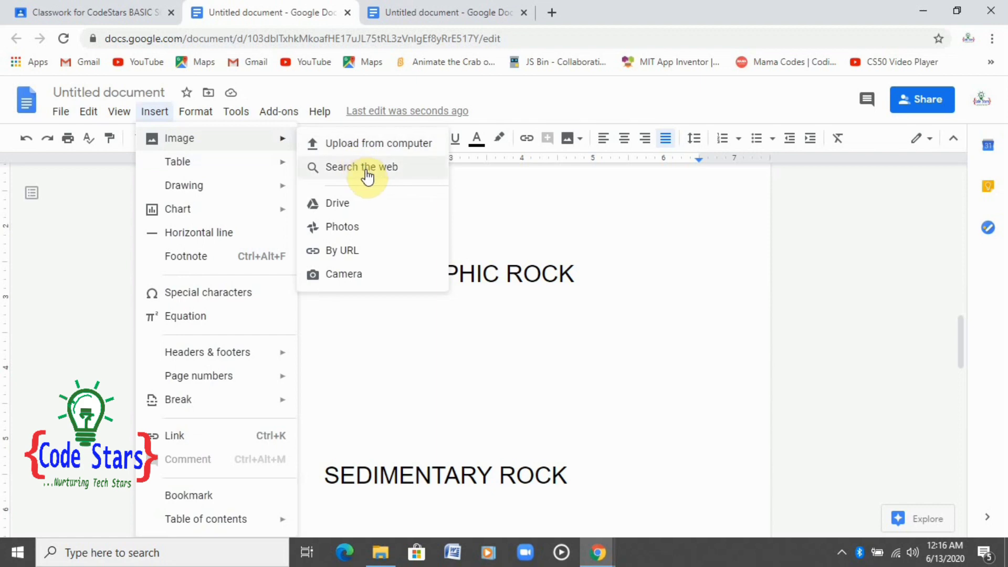
click(368, 205)
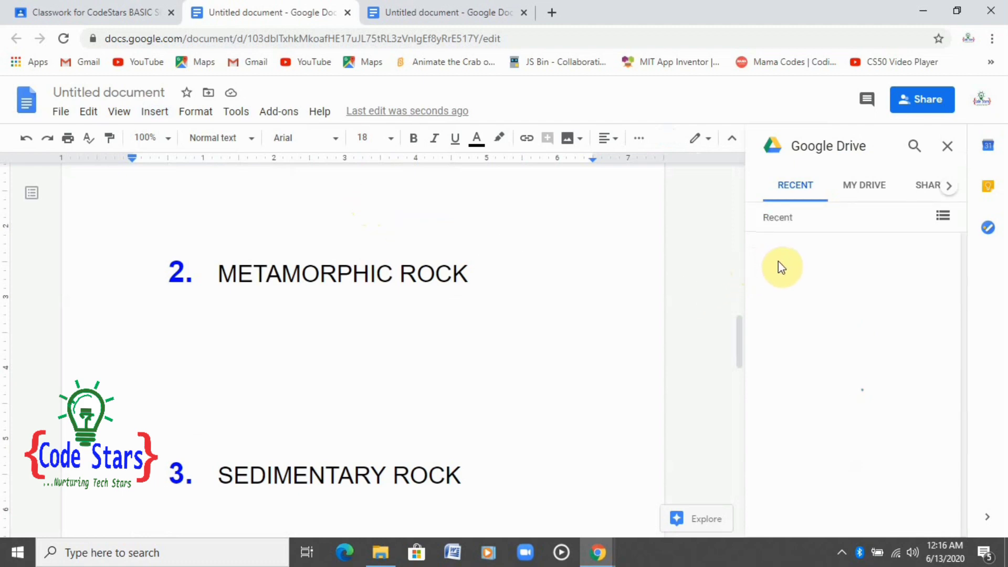
Step: Remove the extra blank line above "1. IGNEOUS ROCK", keeping that item on its own line below "TYPES OF ROCKS"
drag(740, 339, 738, 304)
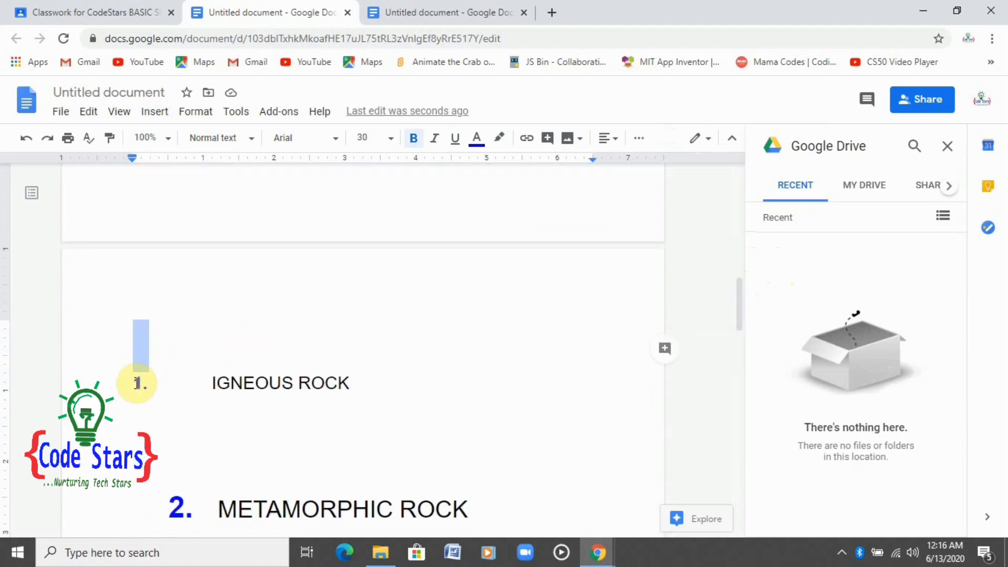
click(123, 381)
key(BackSpace)
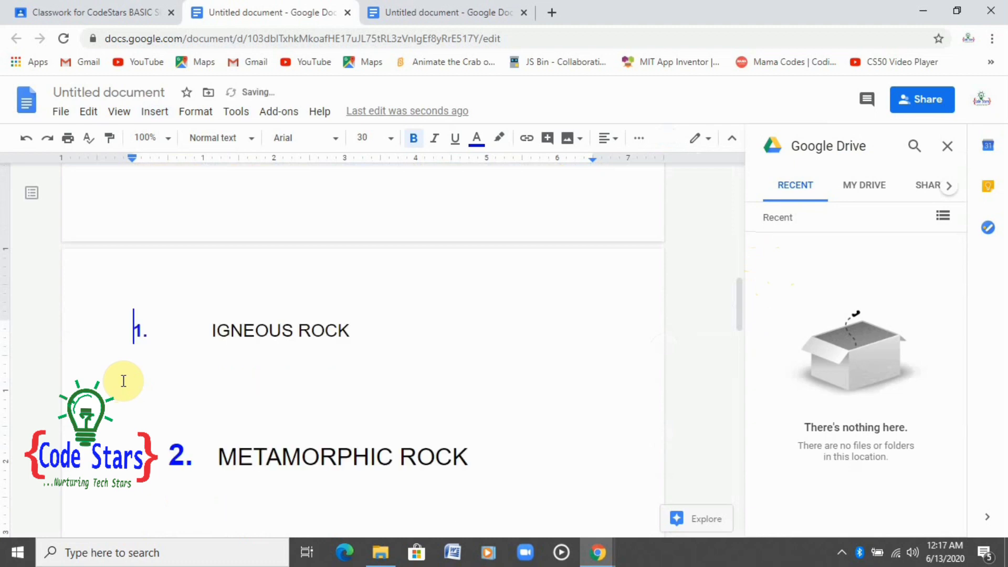
key(BackSpace)
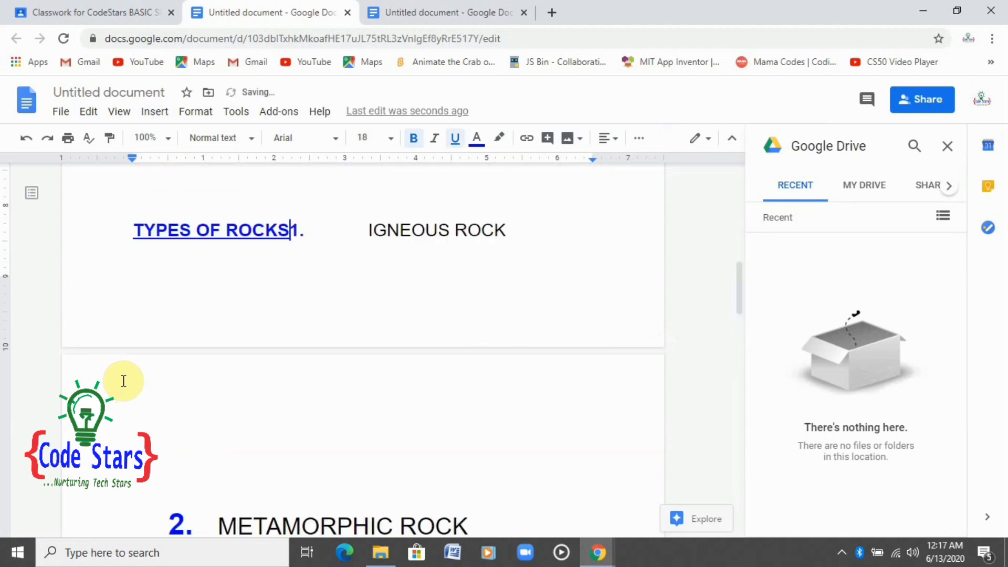
key(Return)
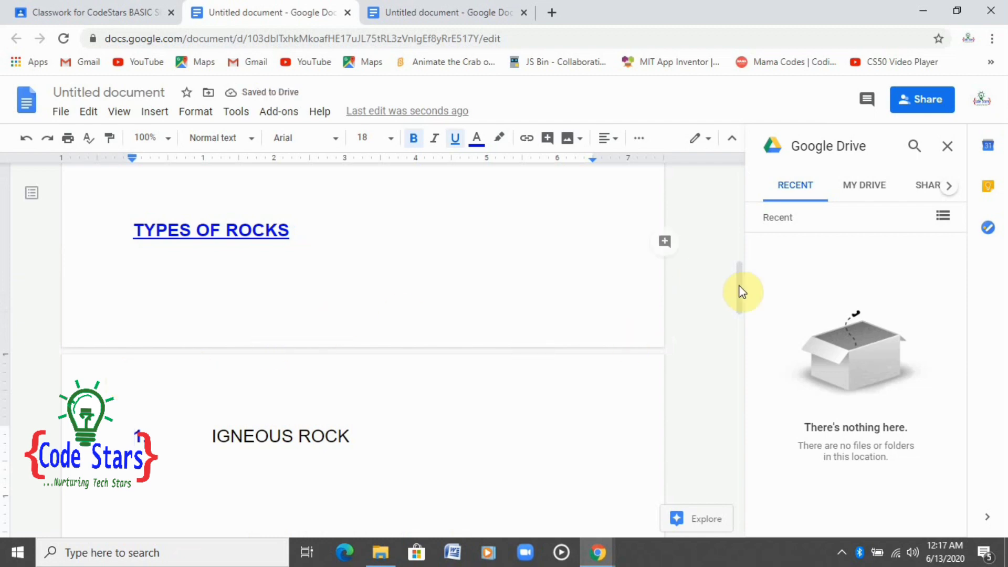
Step: Add two blank lines directly below "1. IGNEOUS ROCK" to make room for an image
drag(739, 286, 731, 310)
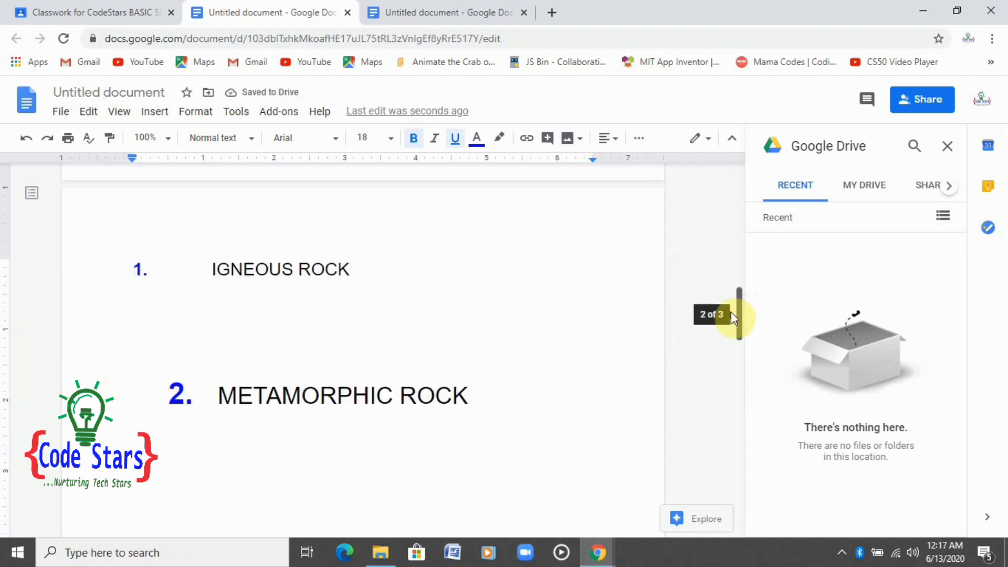
click(408, 276)
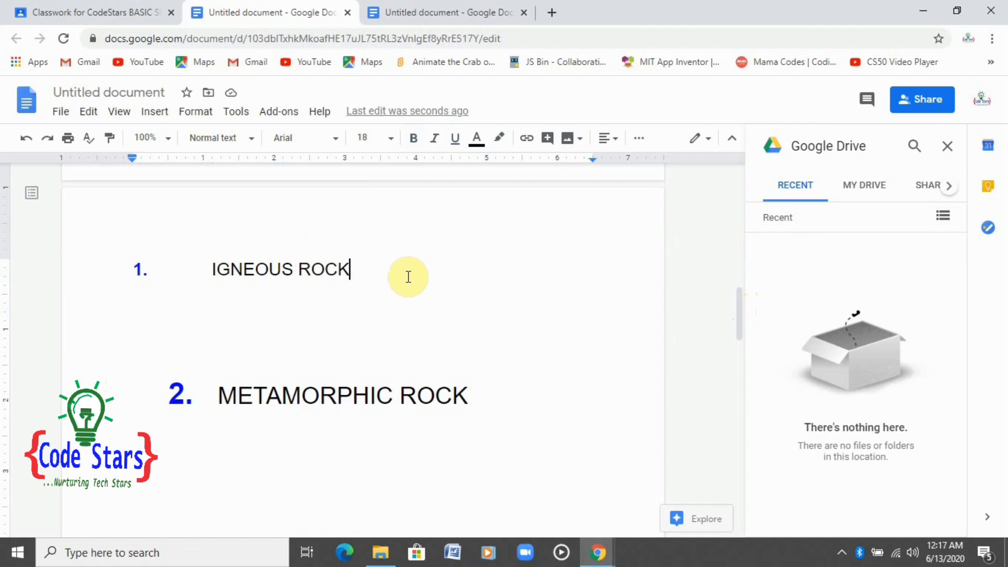
key(Return)
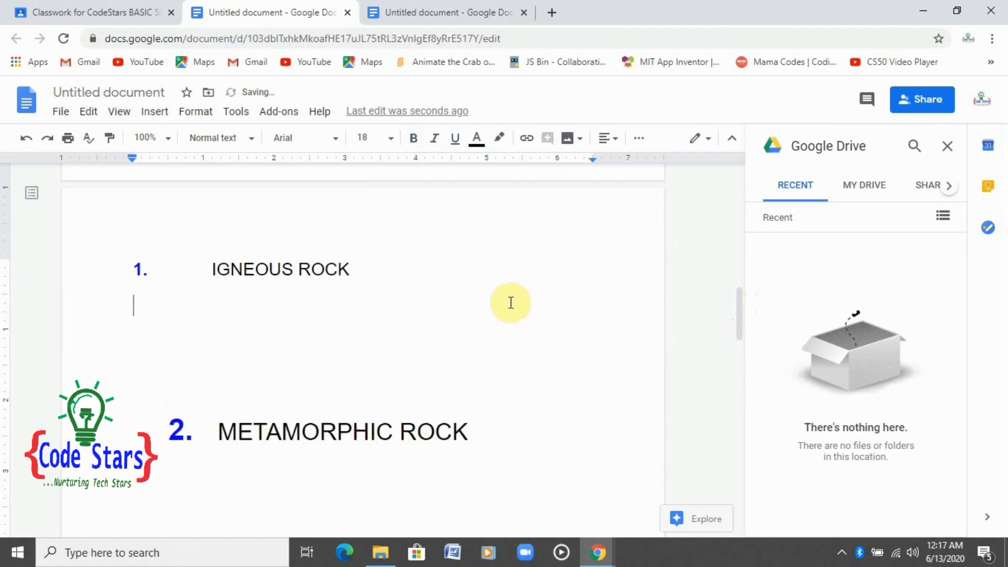
key(Return)
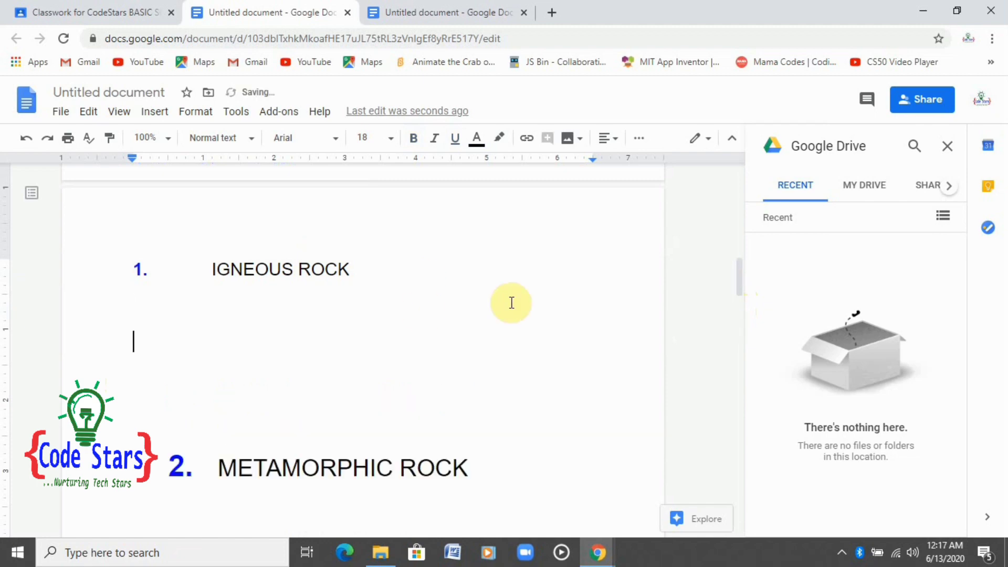
Step: Look for images in Drive under My Drive and Shared with me, and inside the Classroom folder
click(878, 189)
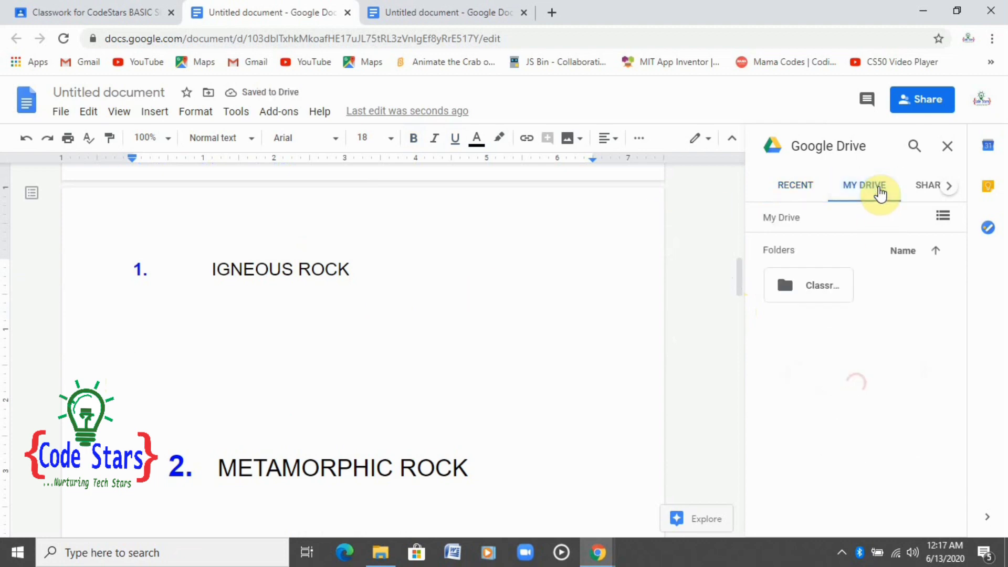
click(919, 188)
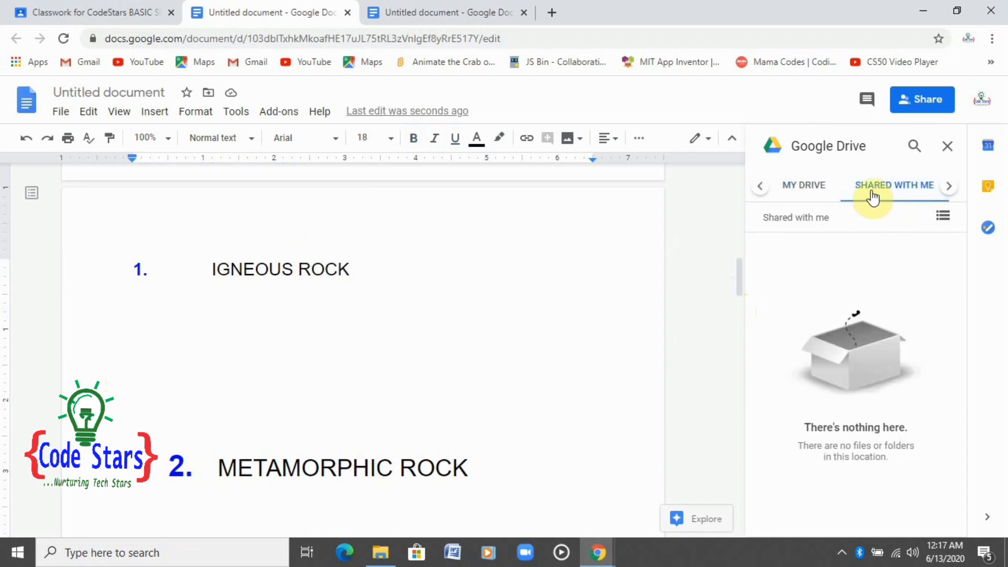
click(872, 197)
click(791, 185)
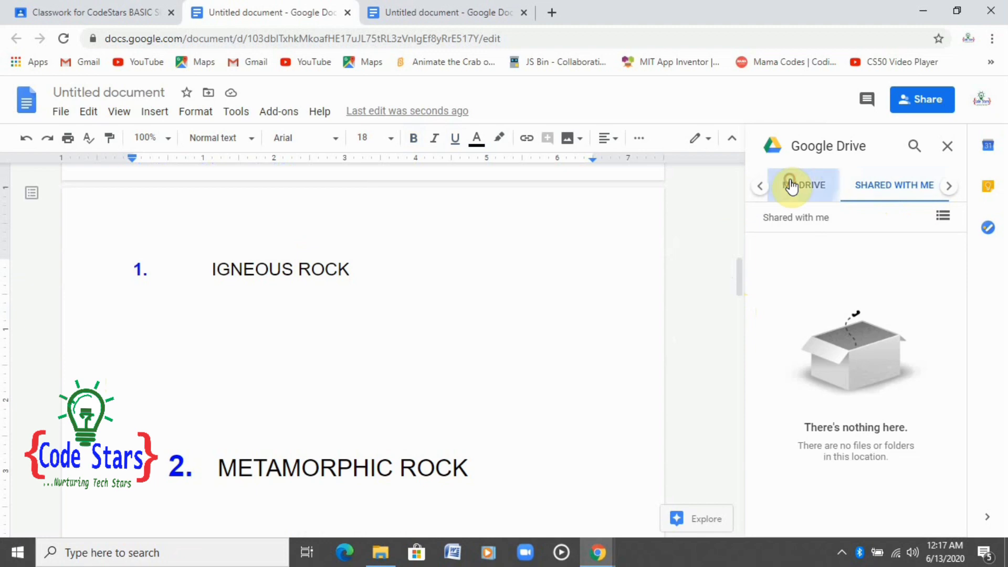
click(838, 292)
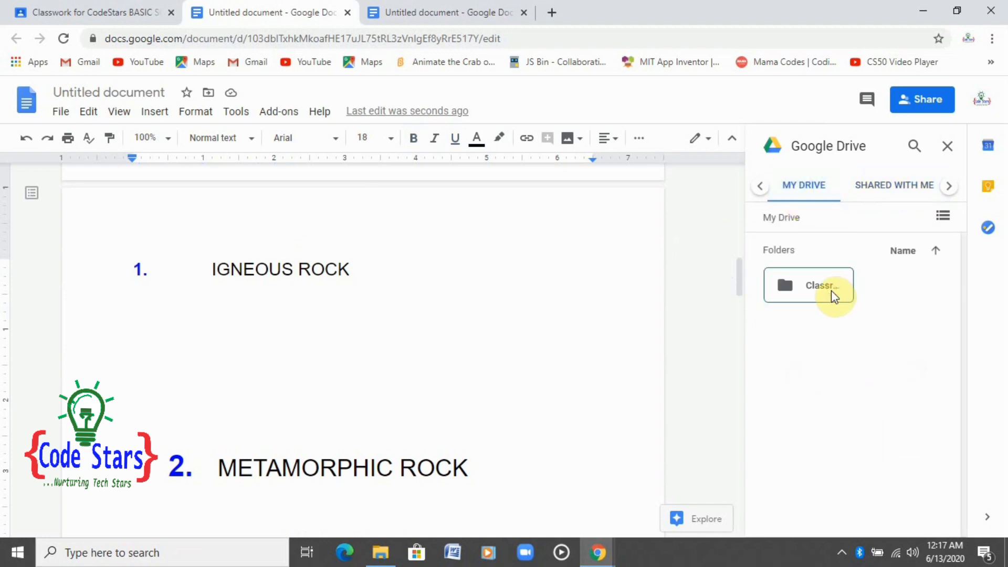
double_click(819, 290)
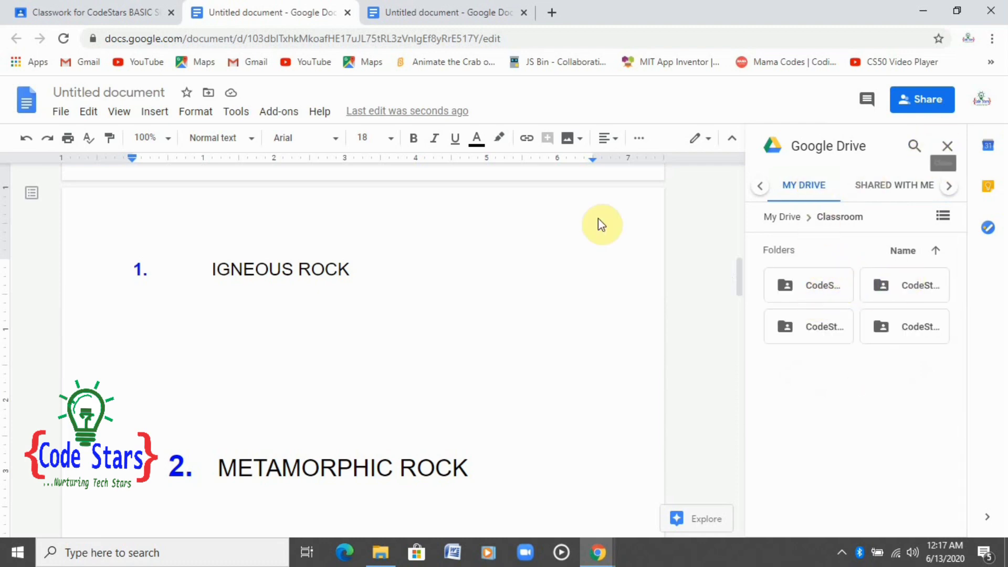
Step: Start inserting an image from the web below "IGNEOUS ROCK" and search for "igneous rocks"
click(169, 119)
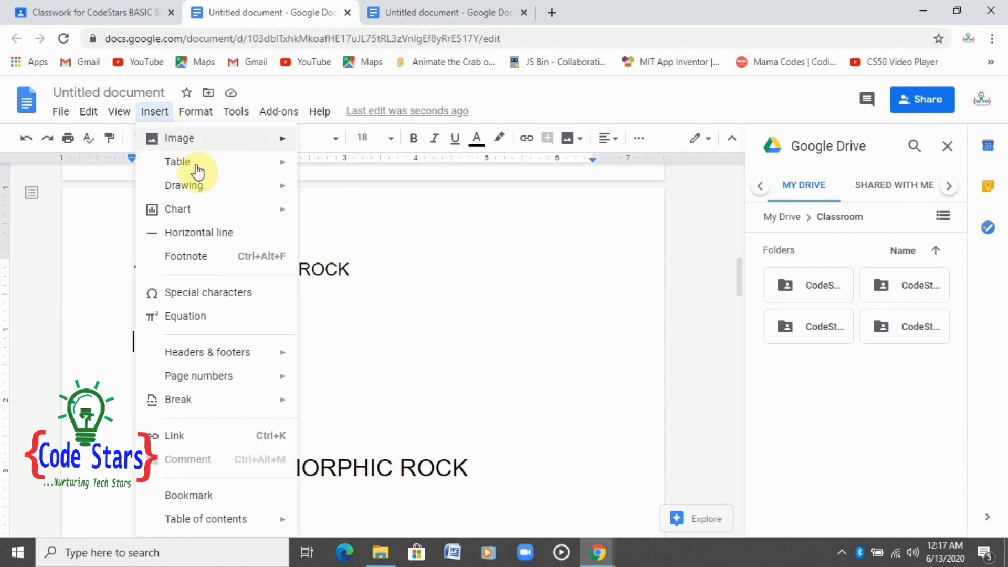
mouse_move(222, 137)
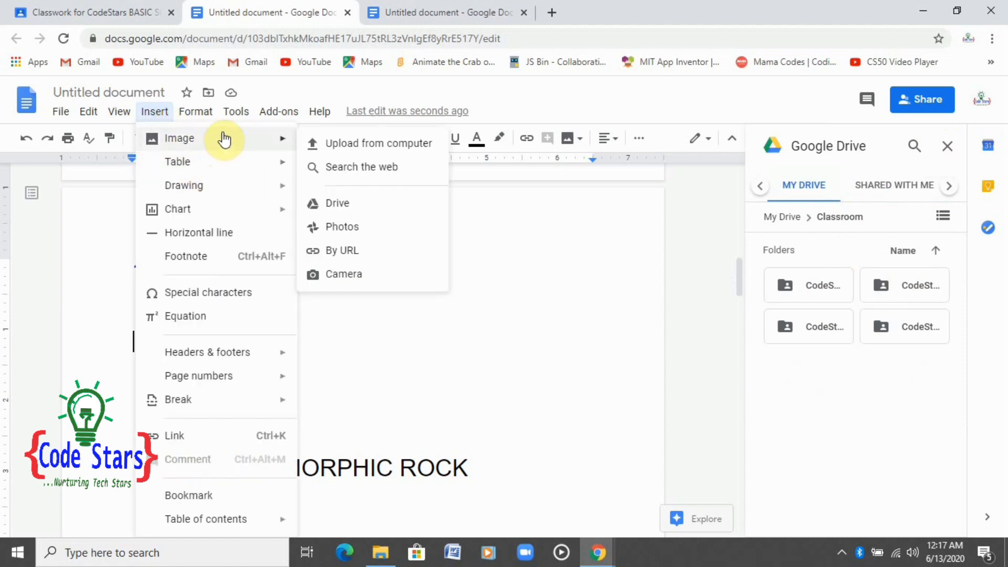
click(347, 166)
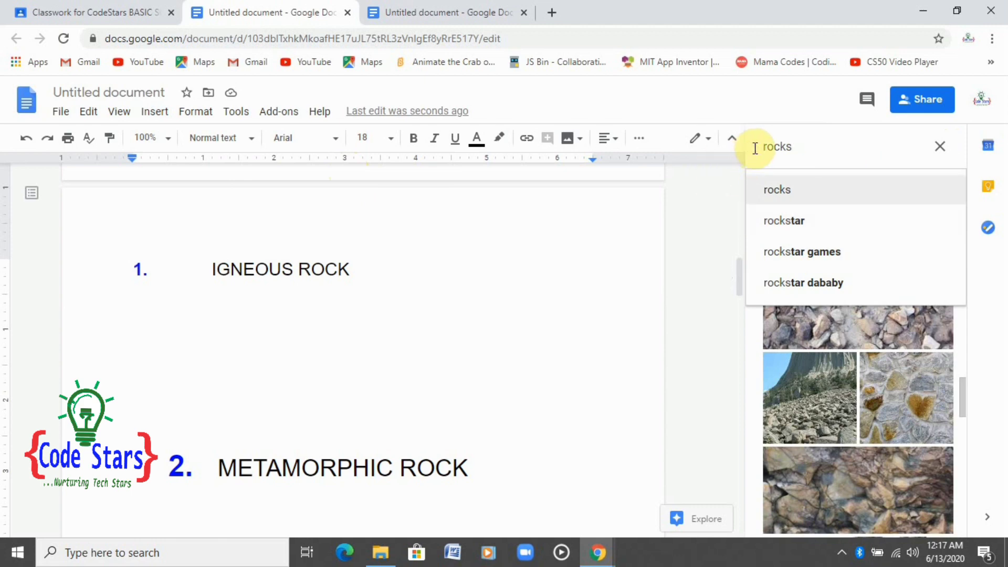
text(Ig)
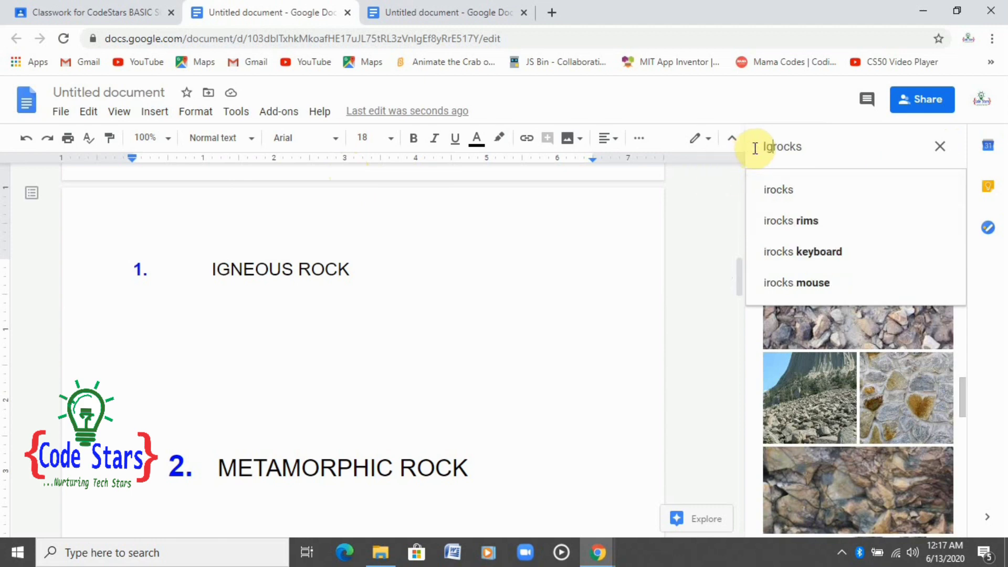
text(neou)
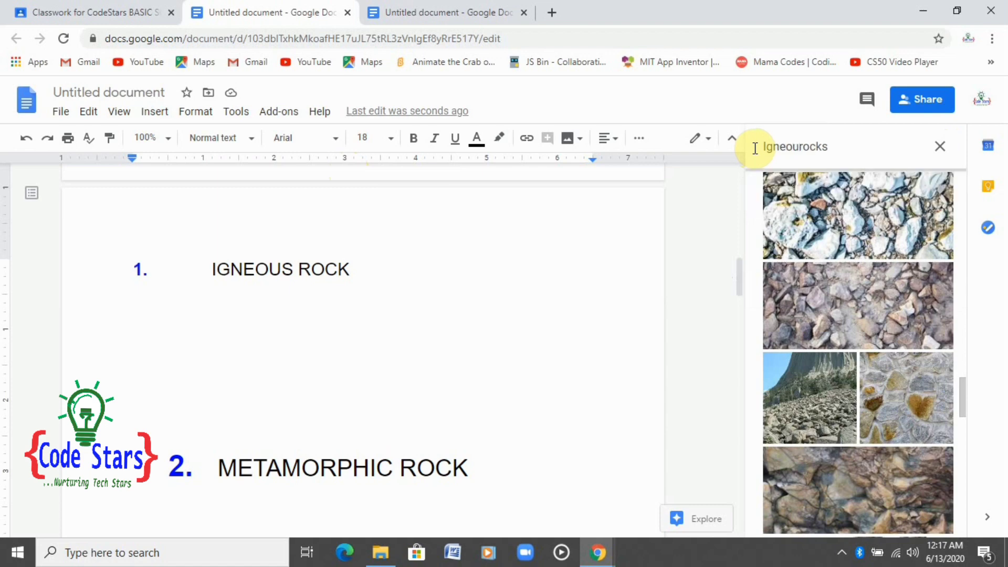
text(s)
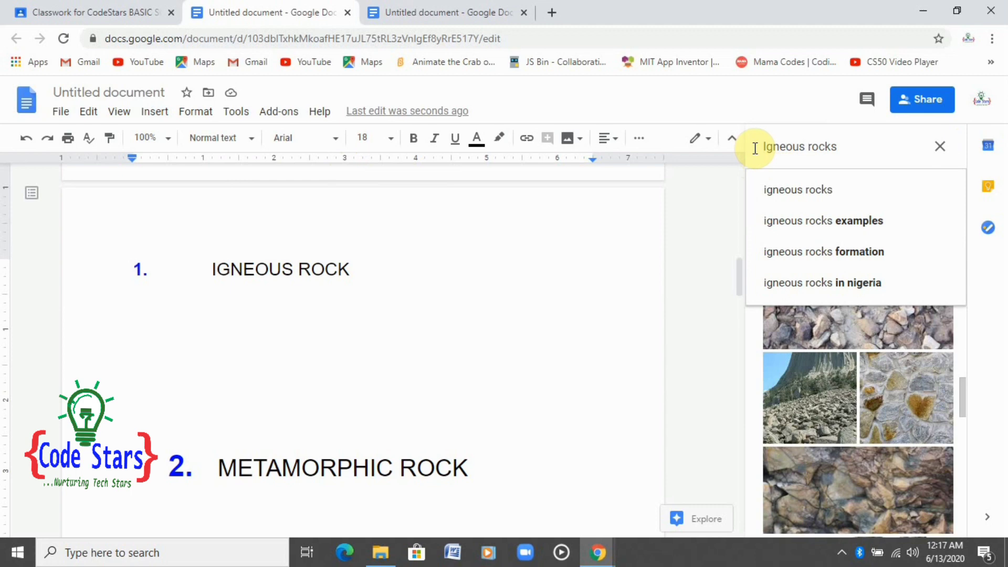
click(780, 191)
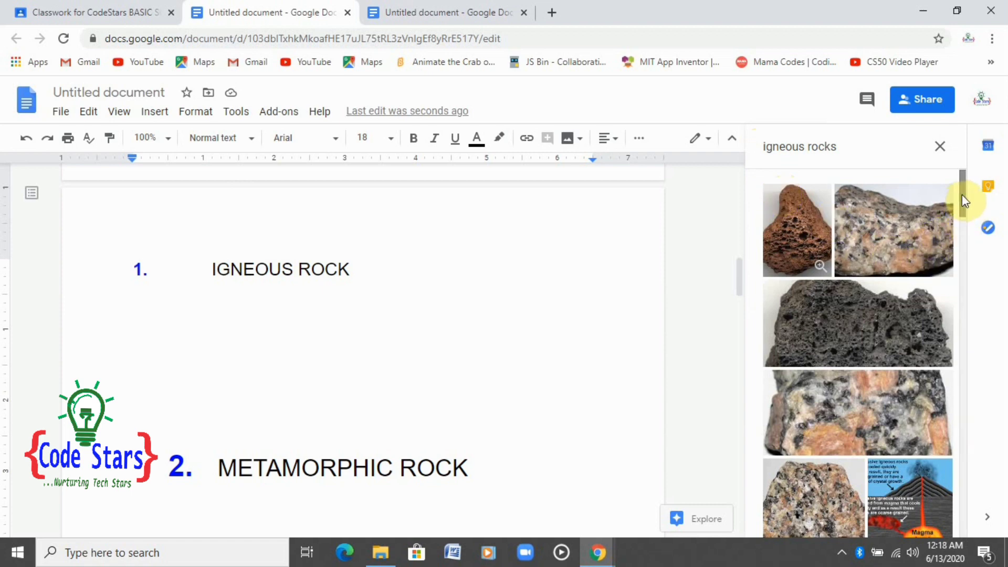
Step: Insert the speckled pinkish rock picture shown beside the beach rock photo in the igneous rocks results
drag(966, 201, 970, 227)
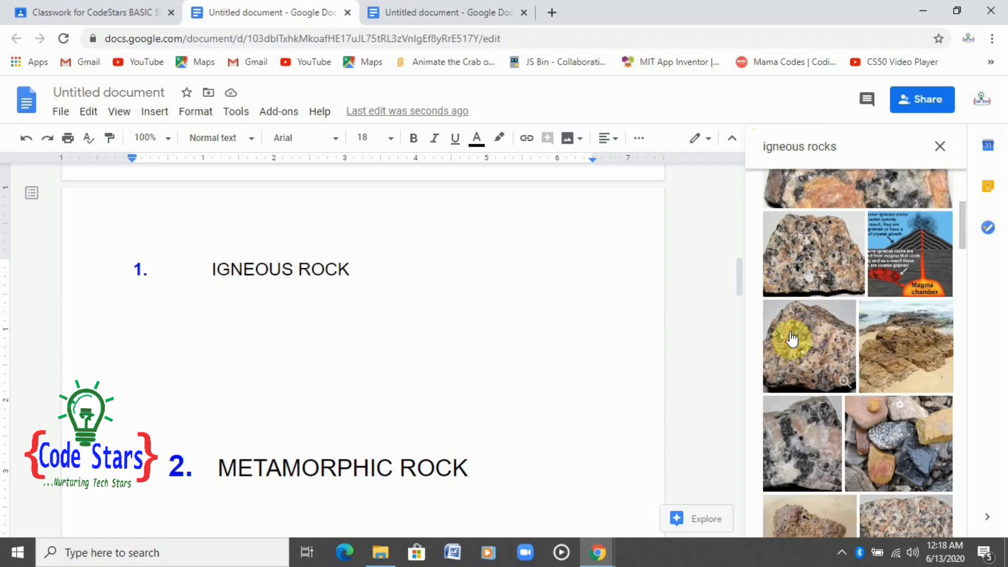
click(795, 330)
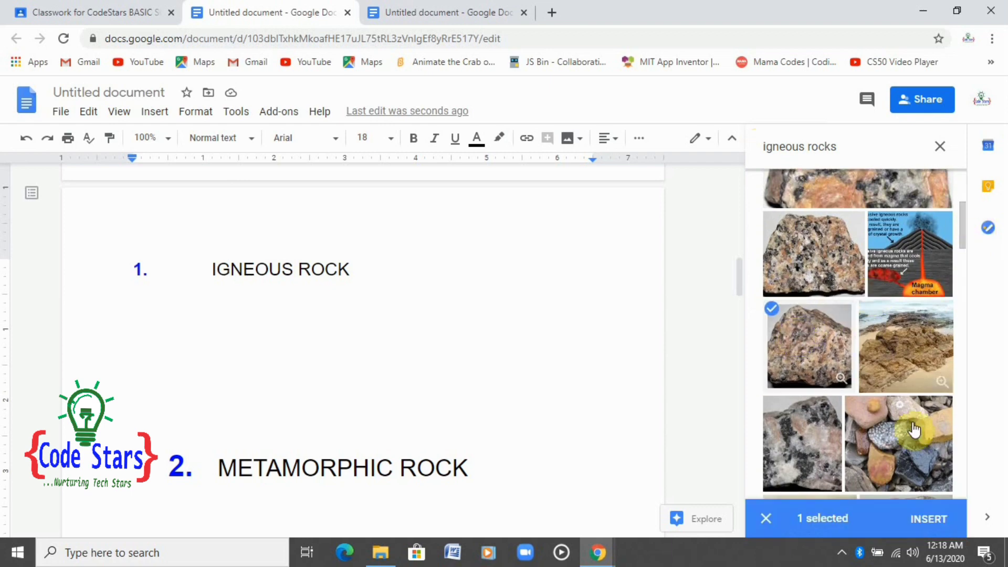
click(930, 505)
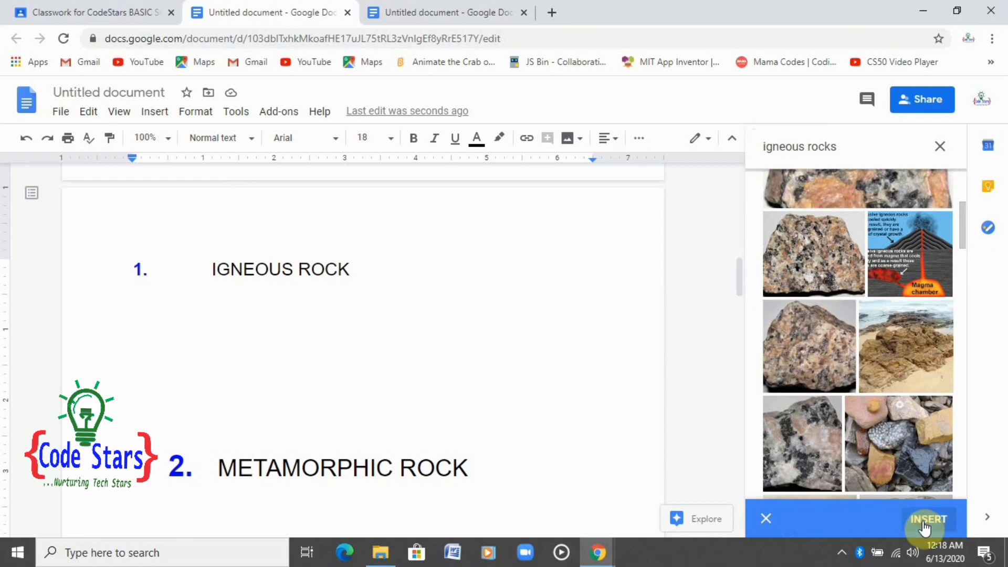
click(918, 517)
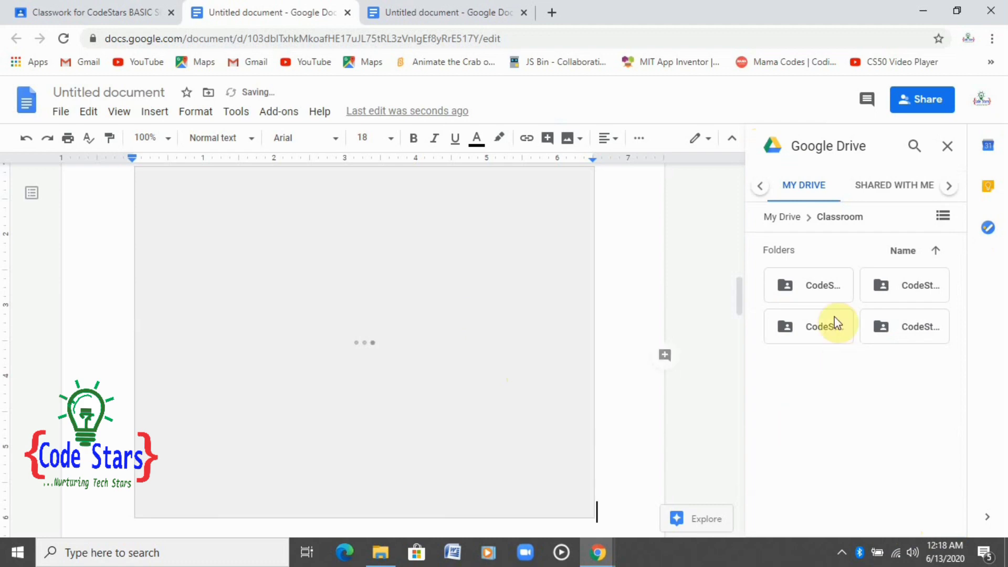
Step: Stretch the igneous rock picture wider and flatter, to about 7 inches wide by 3.5 inches tall
drag(736, 298, 738, 312)
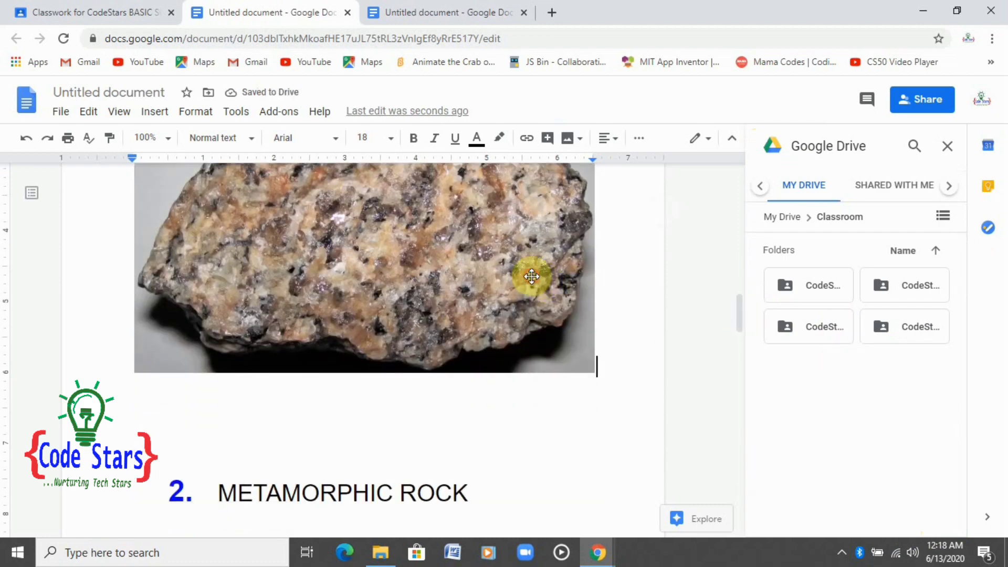
click(532, 276)
scroll(531, 276, up, 3)
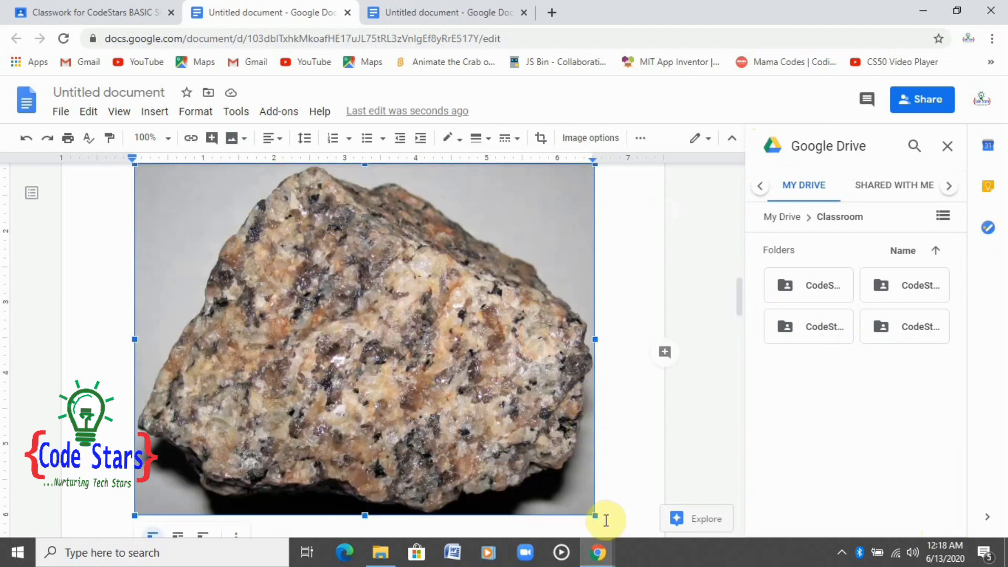
click(593, 508)
drag(592, 510, 640, 311)
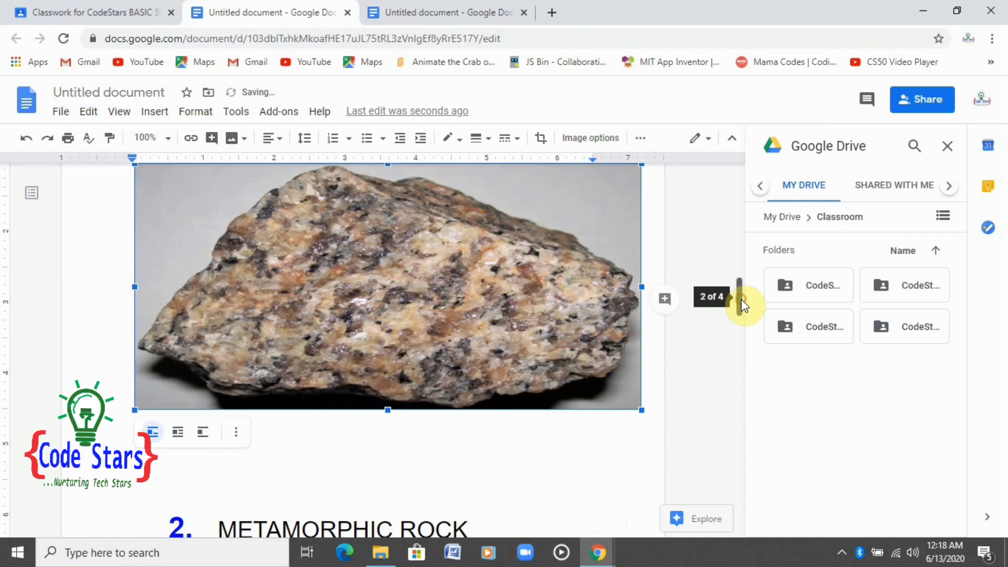
Step: Set the font size to 18 for all text from "2. METAMORPHIC ROCK" through the end of the document
scroll(740, 320, down, 4)
scroll(515, 295, down, 1)
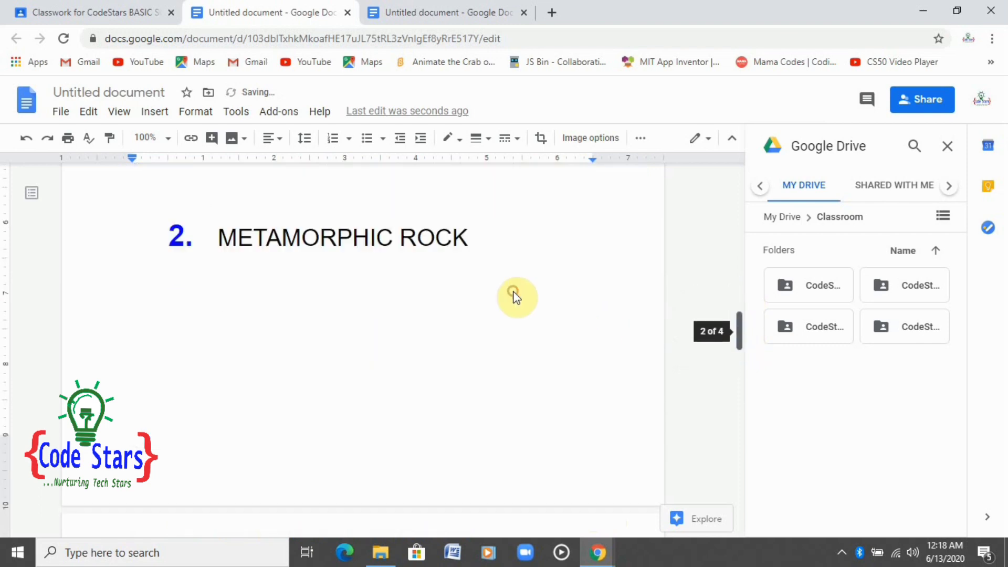
mouse_move(736, 343)
mouse_down()
mouse_move(736, 307)
mouse_move(736, 340)
mouse_move(736, 328)
mouse_up()
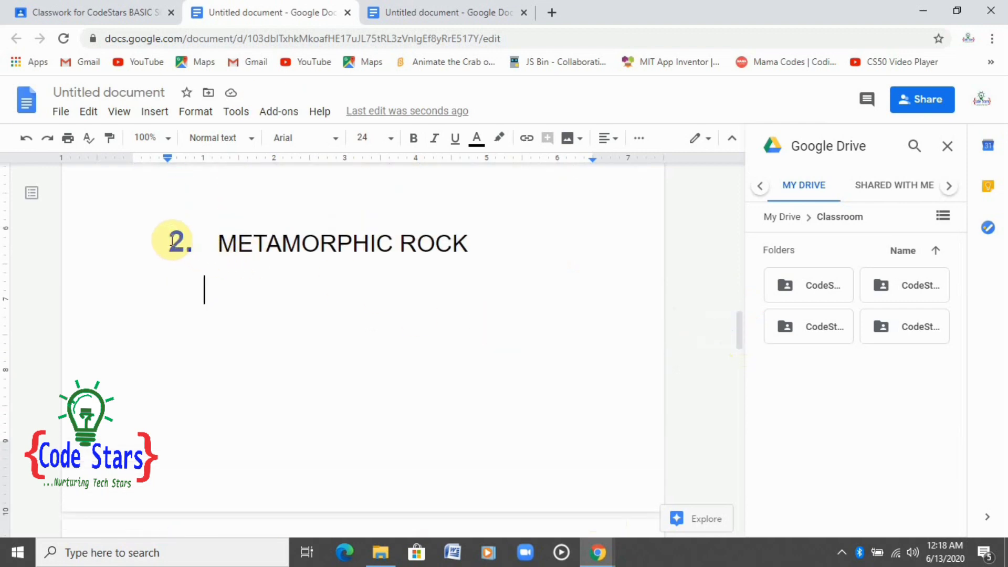
drag(172, 238, 448, 551)
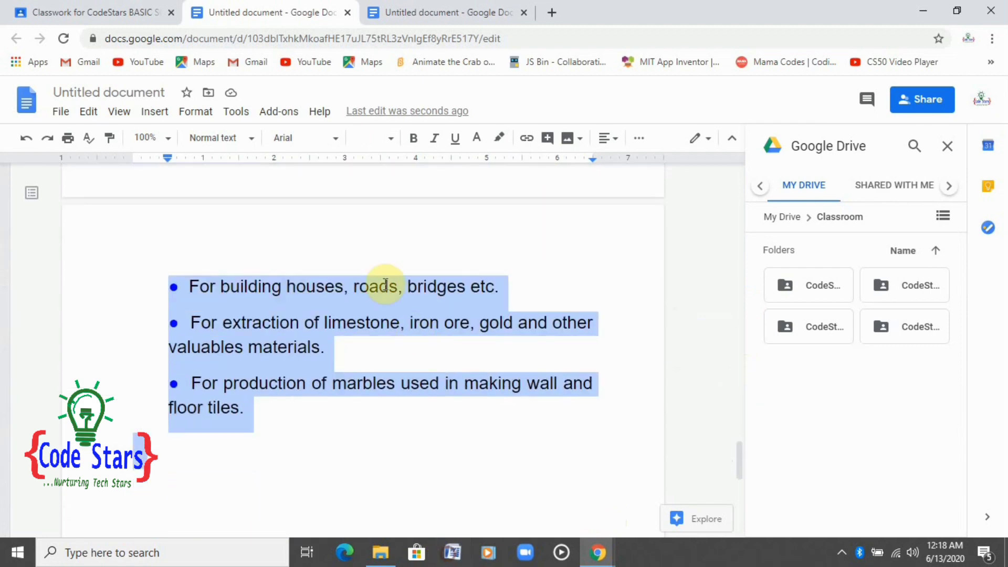
click(388, 138)
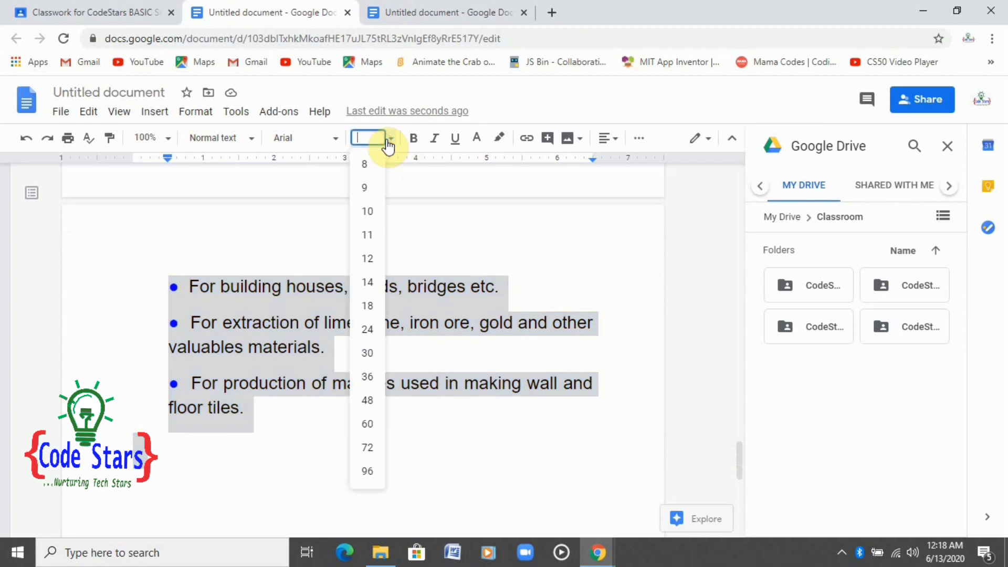
click(373, 314)
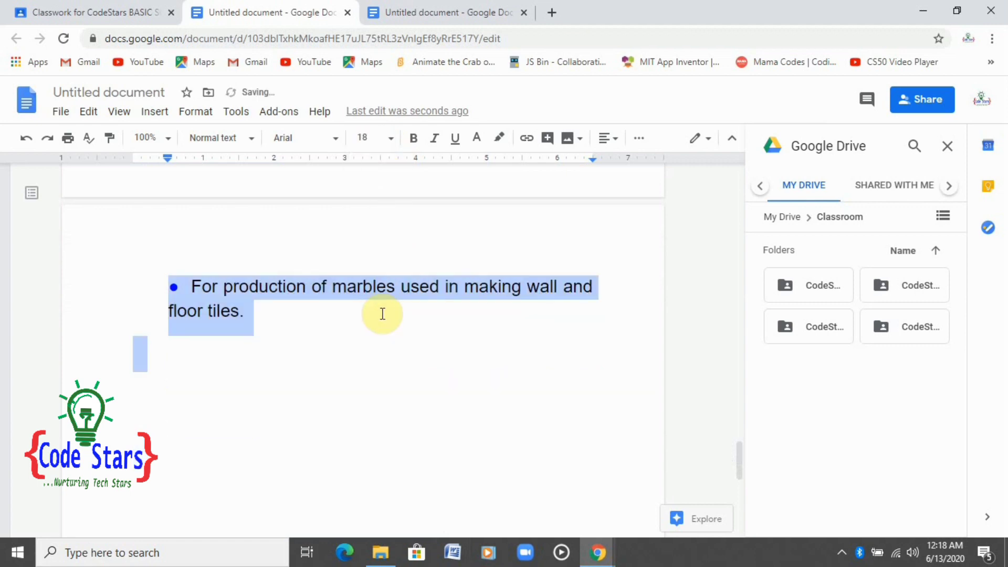
Step: Add blank line space directly below the "METAMORPHIC ROCK" heading
drag(735, 464, 763, 315)
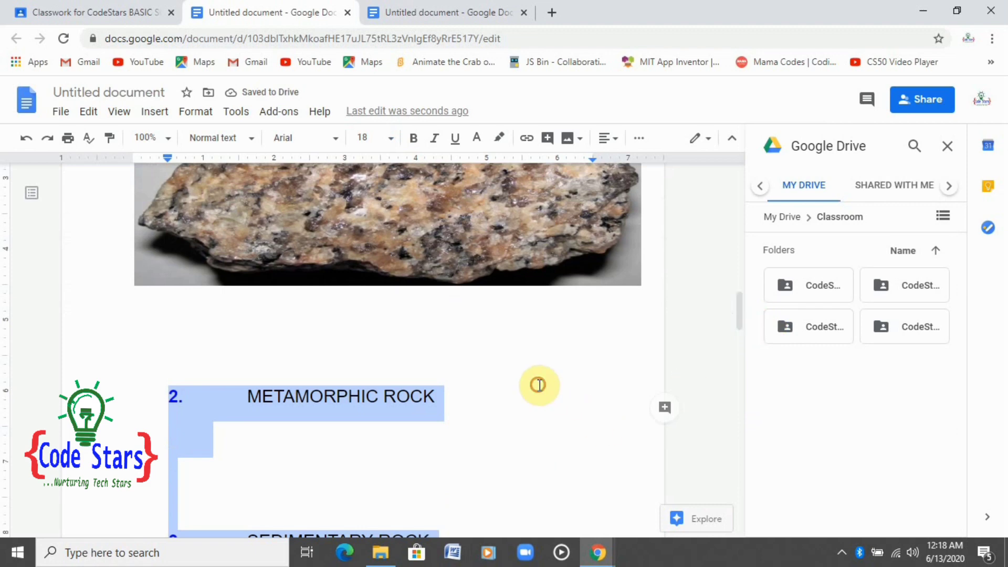
click(539, 385)
click(482, 405)
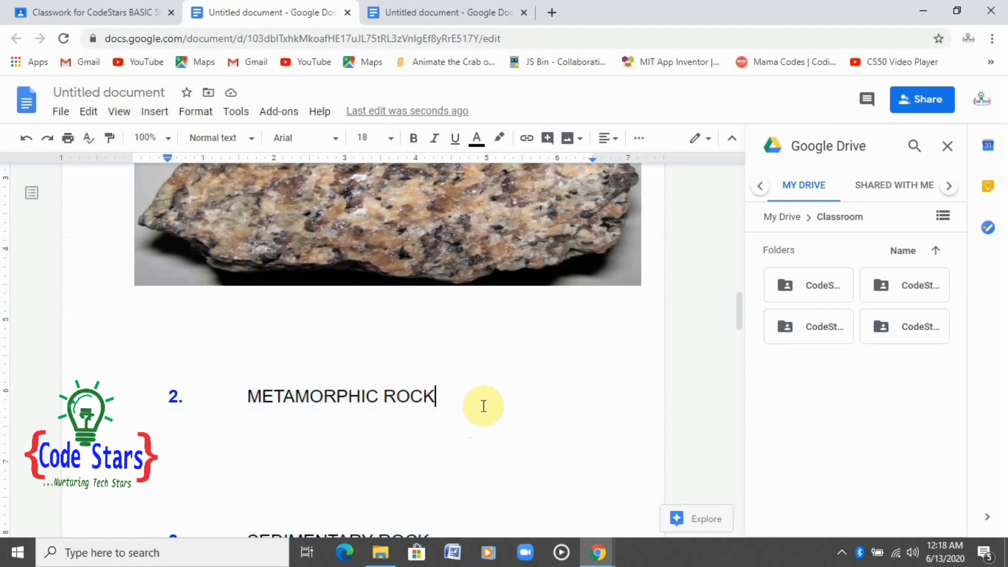
key(Return)
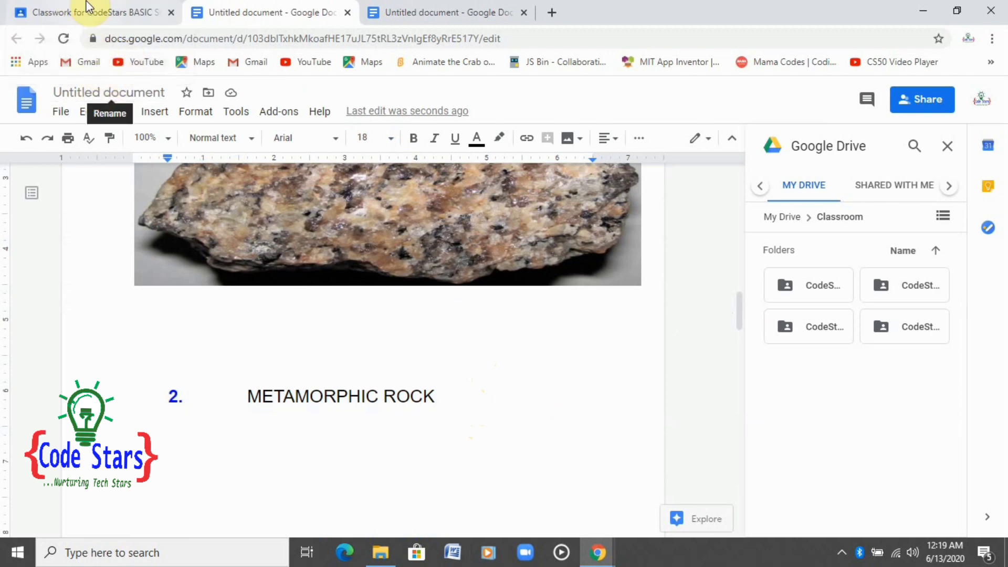
Step: Copy the title text "Lesson On Rocks" from the material in Google Classroom
click(87, 7)
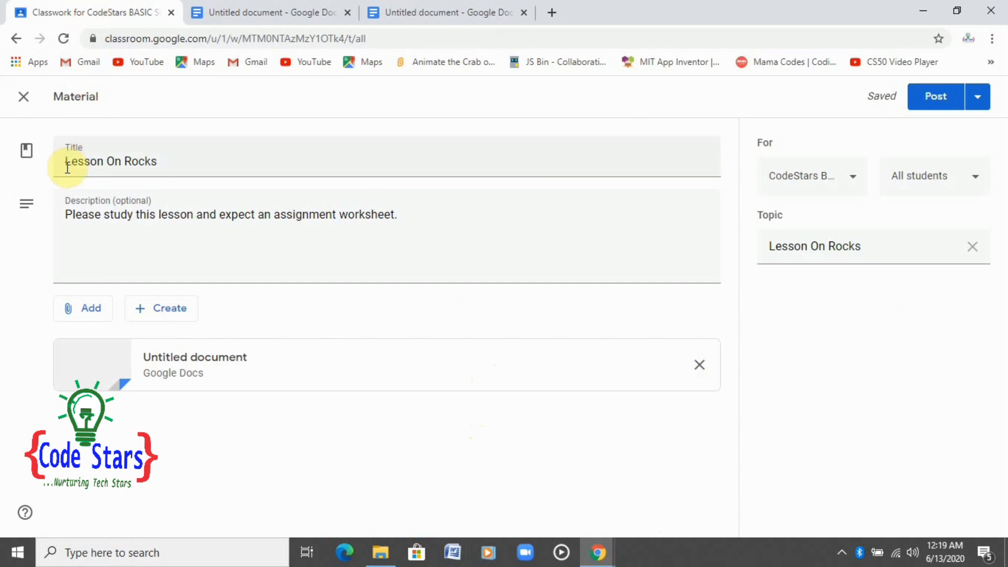
drag(66, 162, 138, 165)
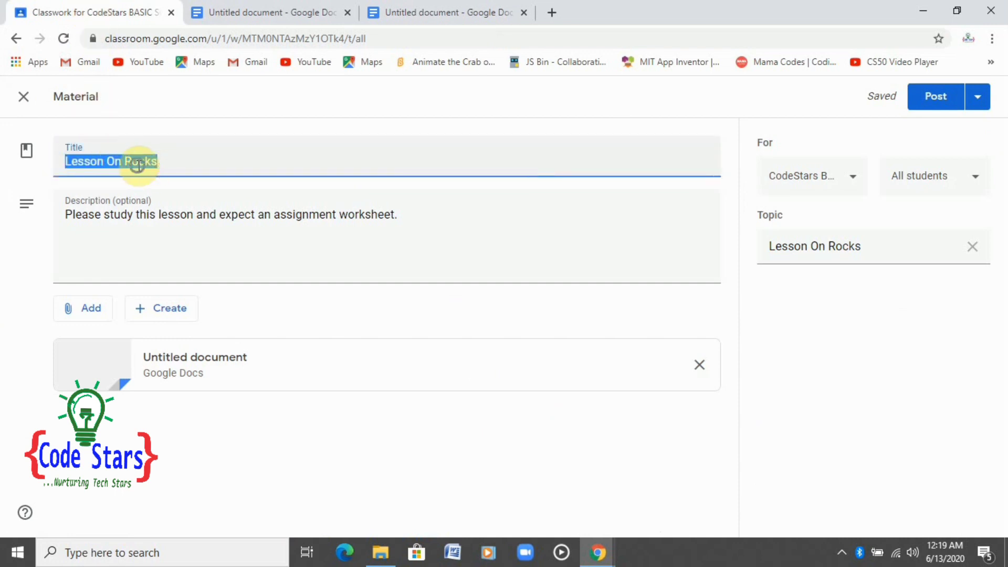
right_click(138, 165)
click(172, 220)
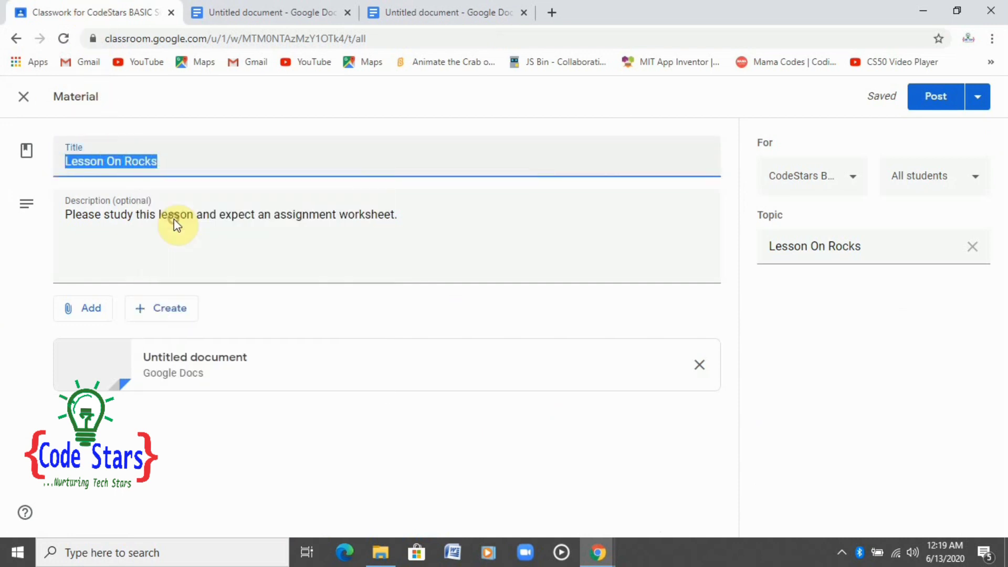
Step: Rename the Google Docs document as "Lesson On Rocks" using the copied title
click(241, 8)
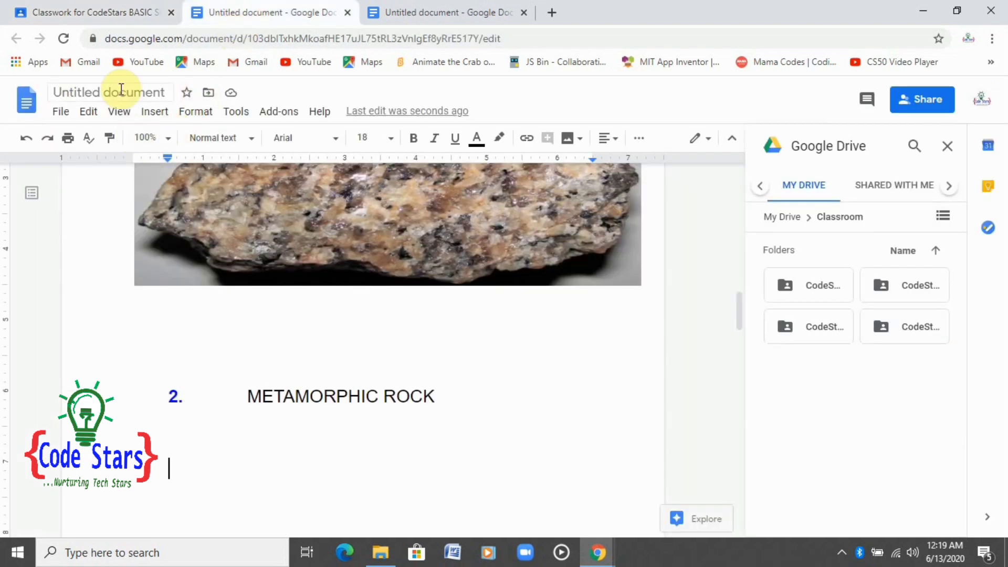
click(119, 88)
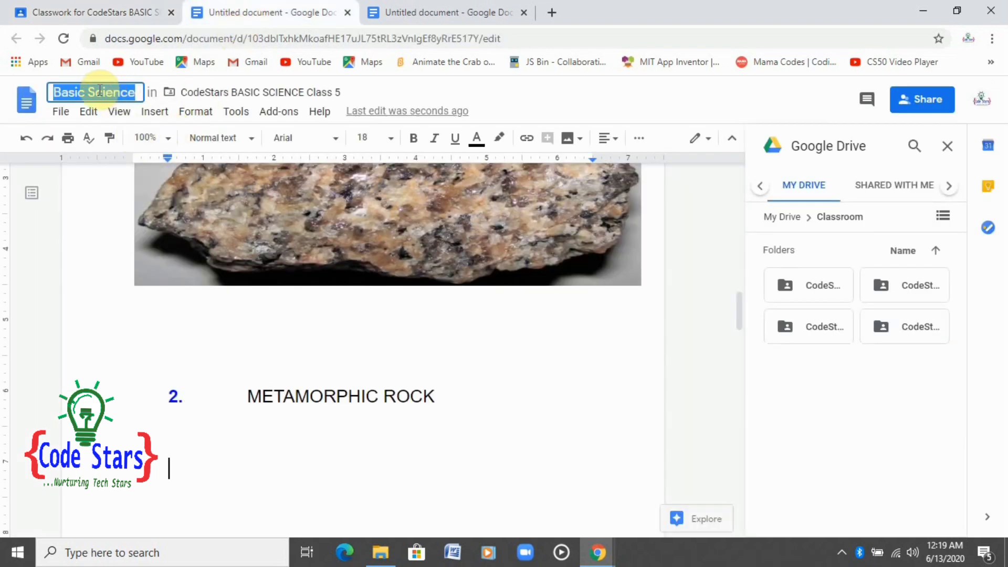
right_click(99, 90)
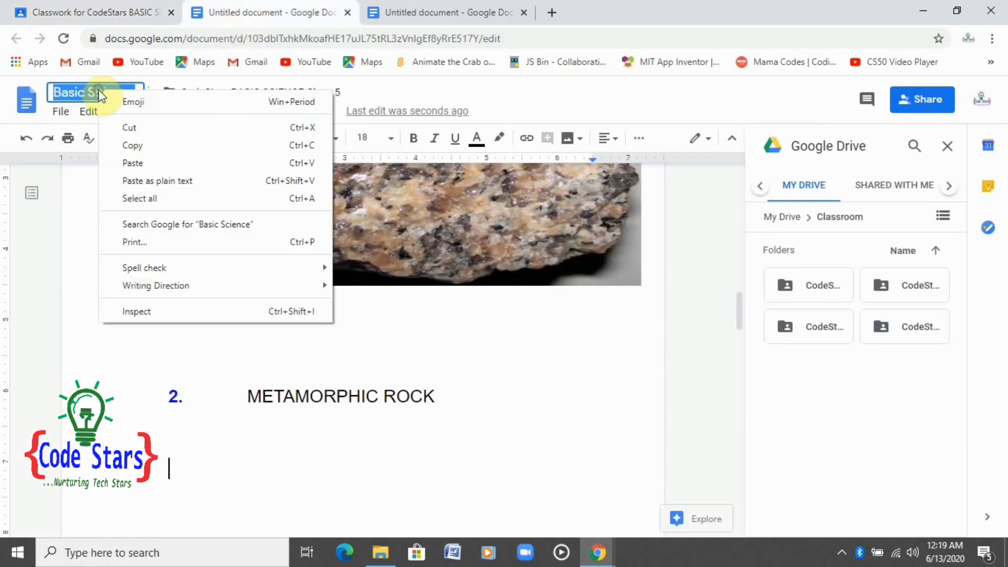
click(129, 160)
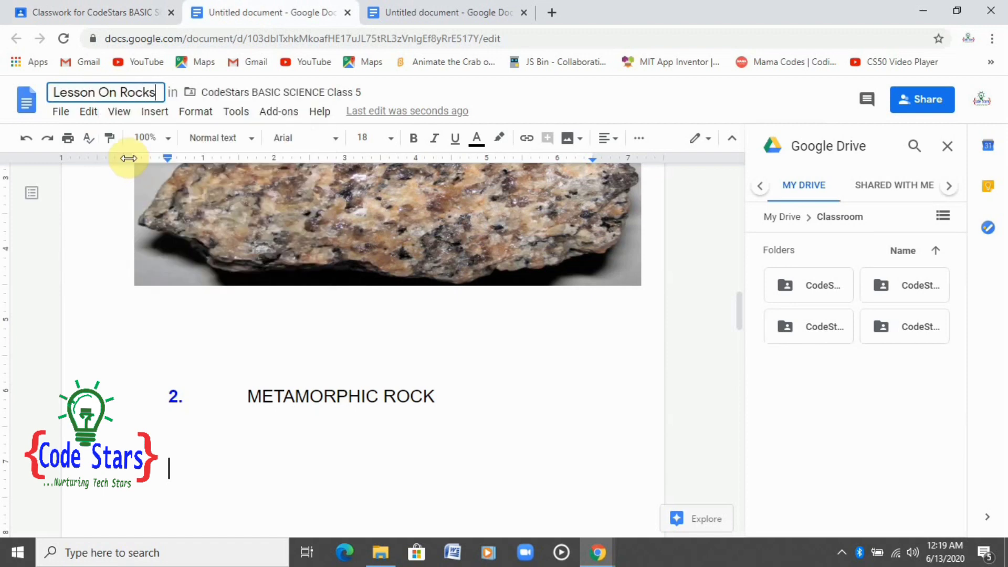
click(86, 207)
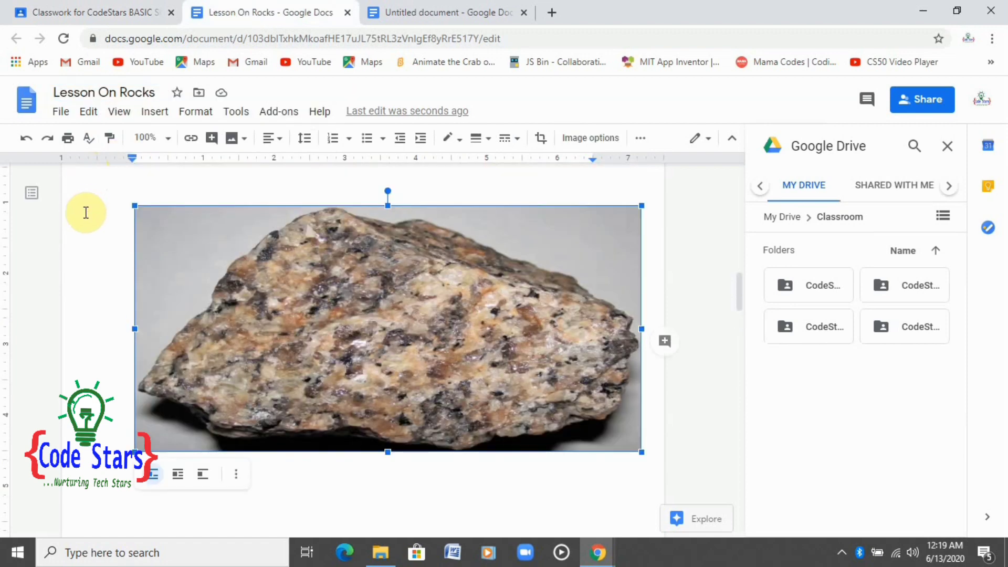
click(701, 218)
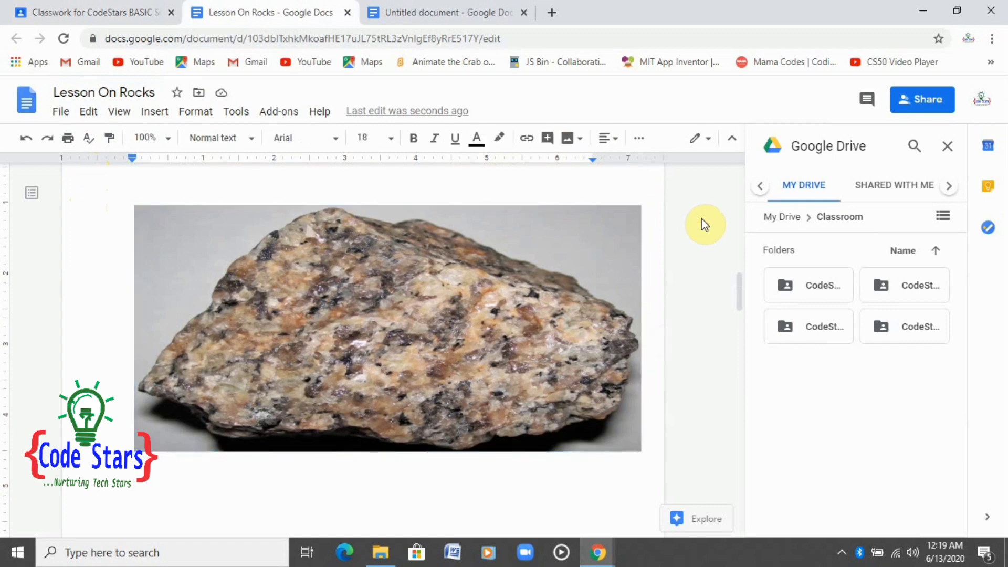
Step: Open the document attached to the Classroom material to check it, and return to the material
click(96, 10)
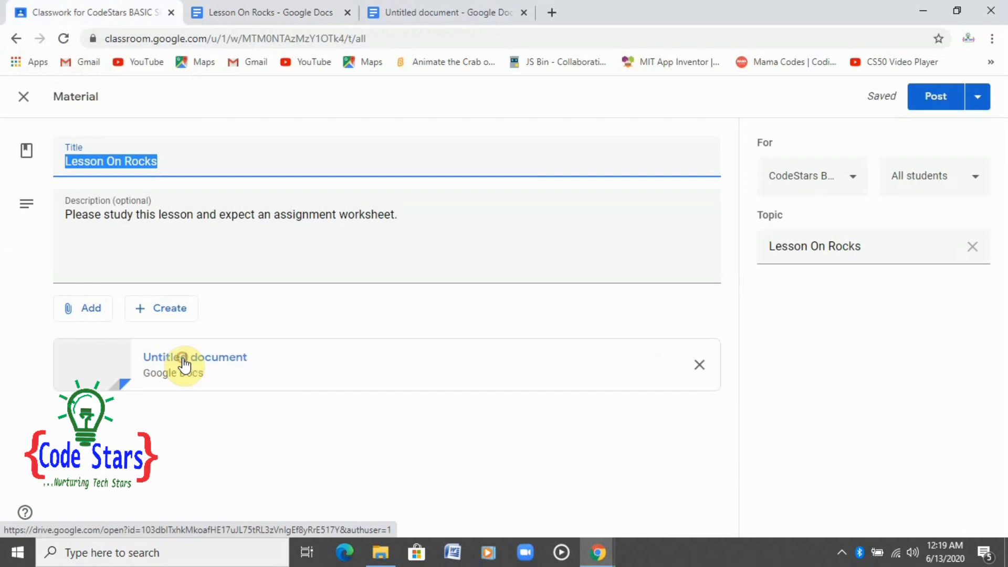
click(184, 363)
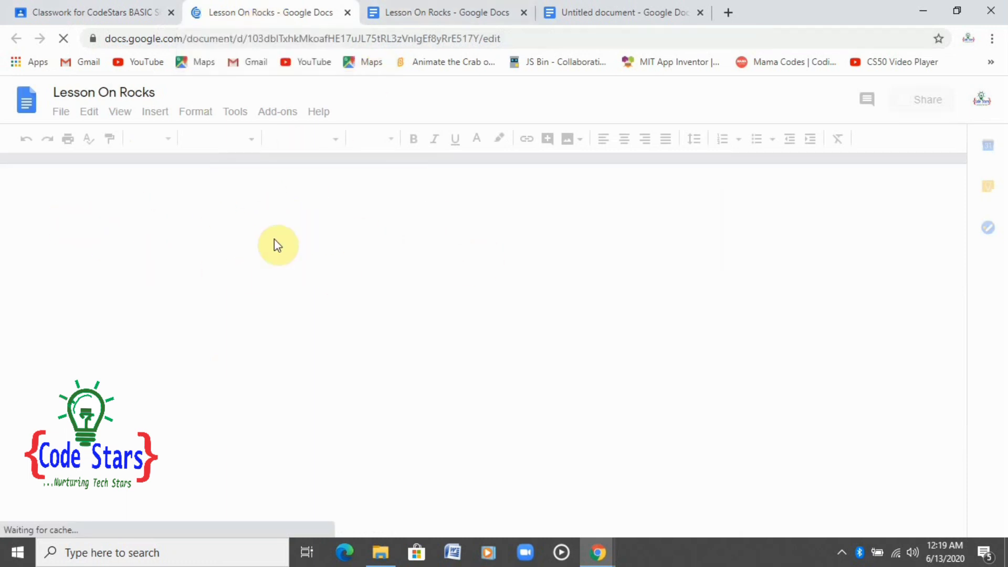
click(86, 15)
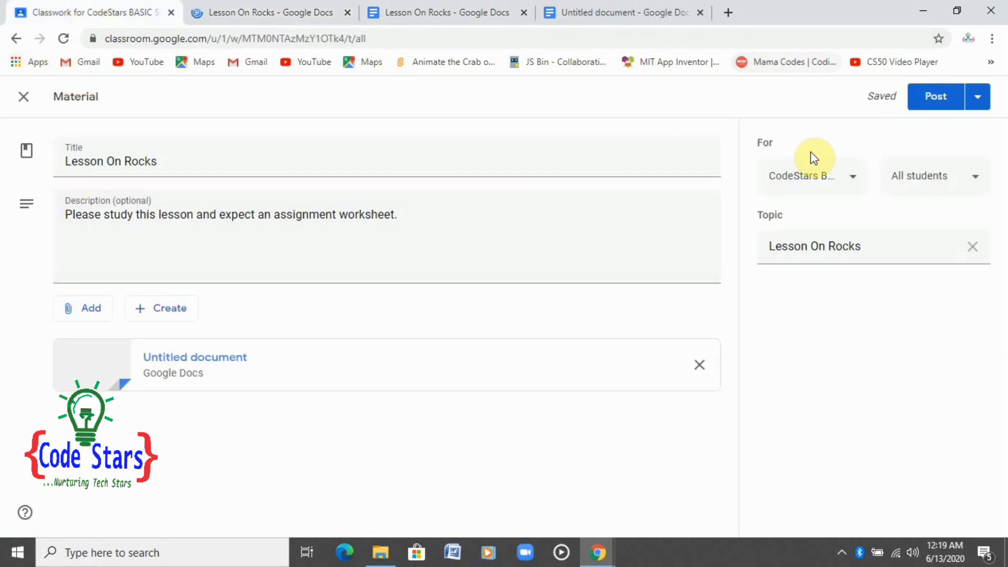
Step: View the date and time options for scheduling the material, and cancel without scheduling it
click(976, 96)
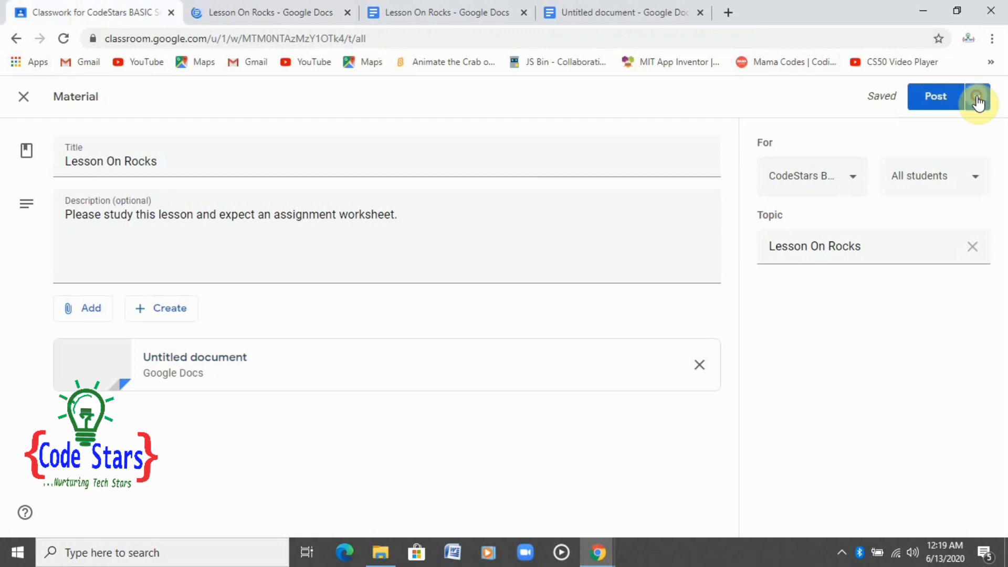
click(977, 99)
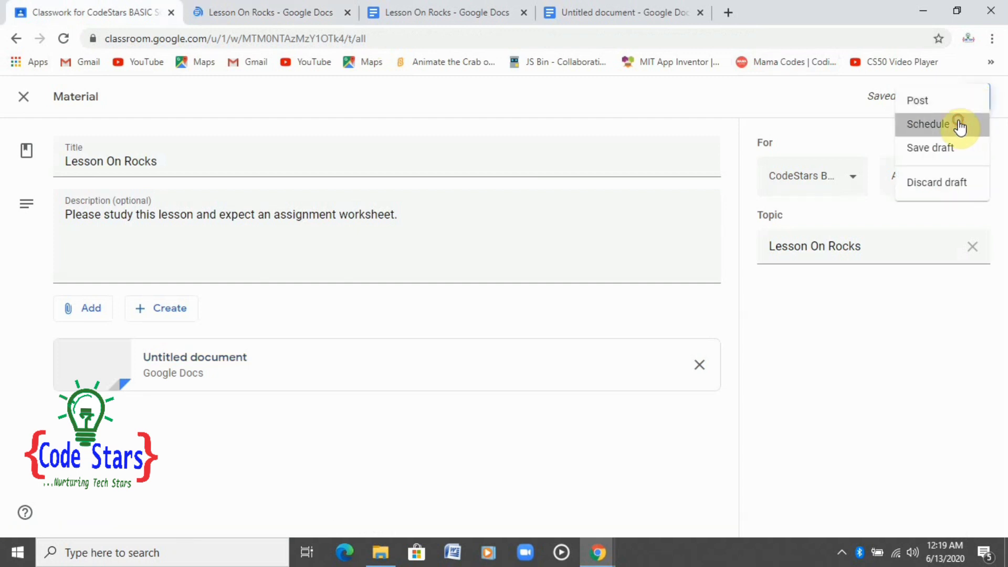
click(958, 125)
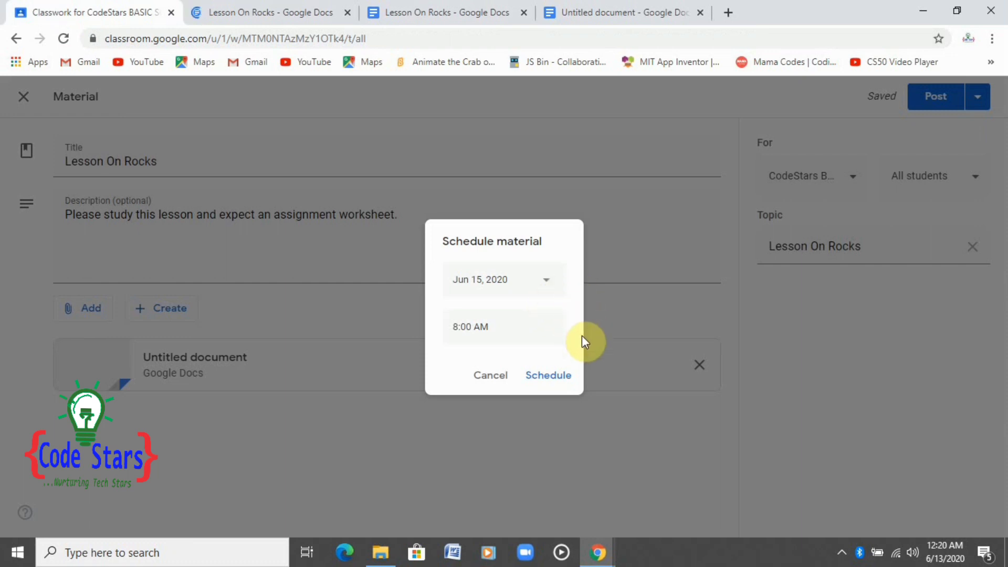
click(492, 382)
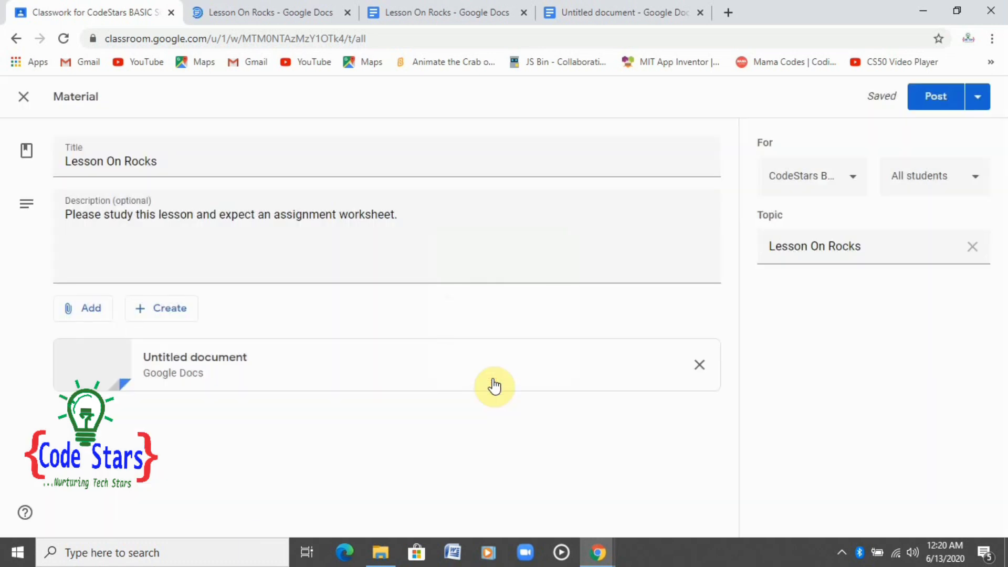
Step: Post the "Lesson On Rocks" material to the class and open its entry in the class stream
click(932, 98)
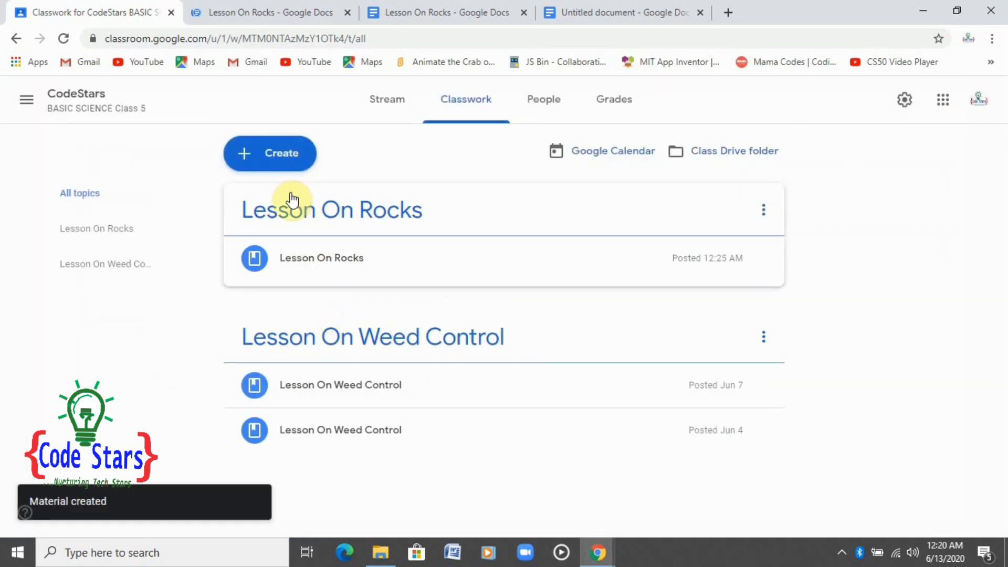
click(371, 120)
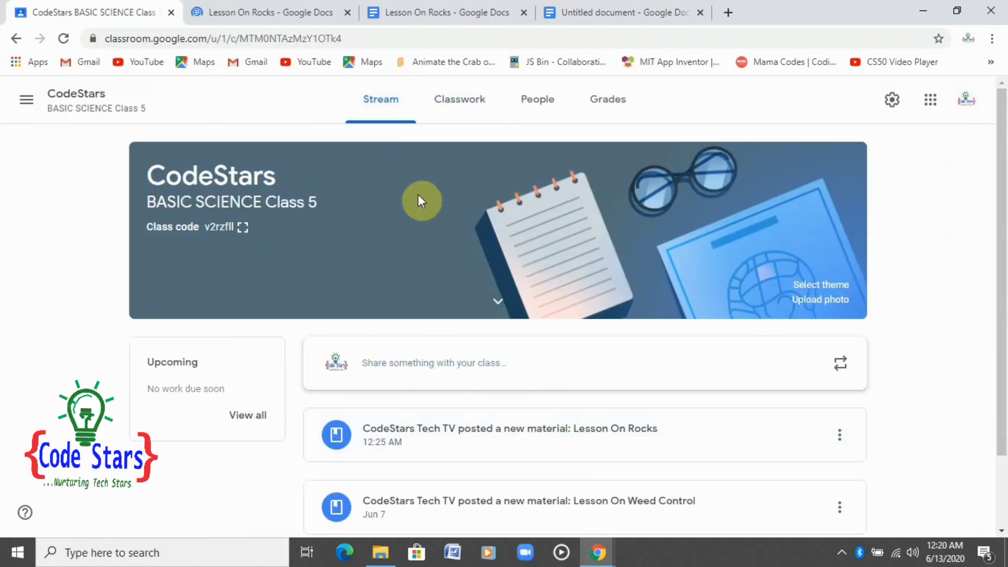
click(521, 434)
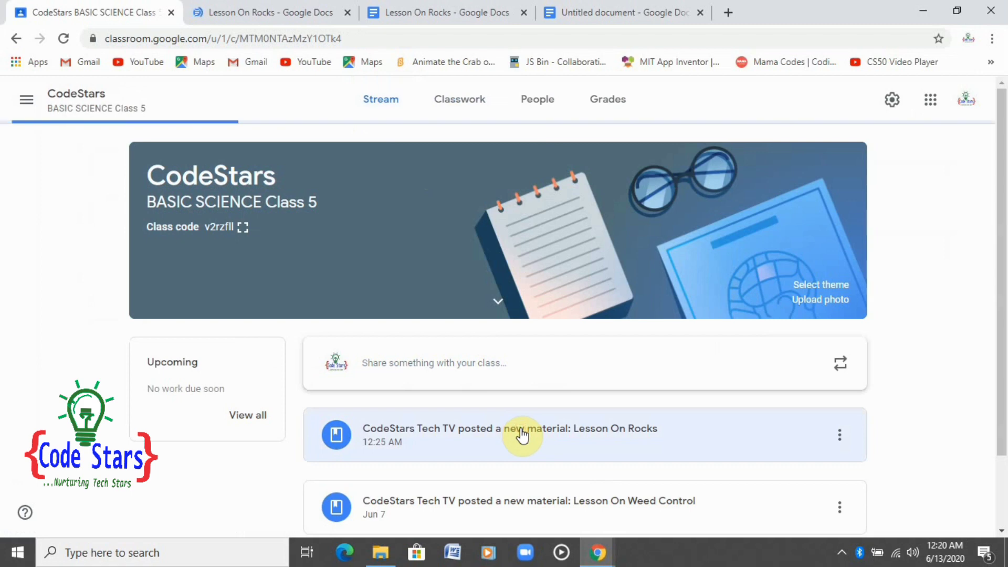